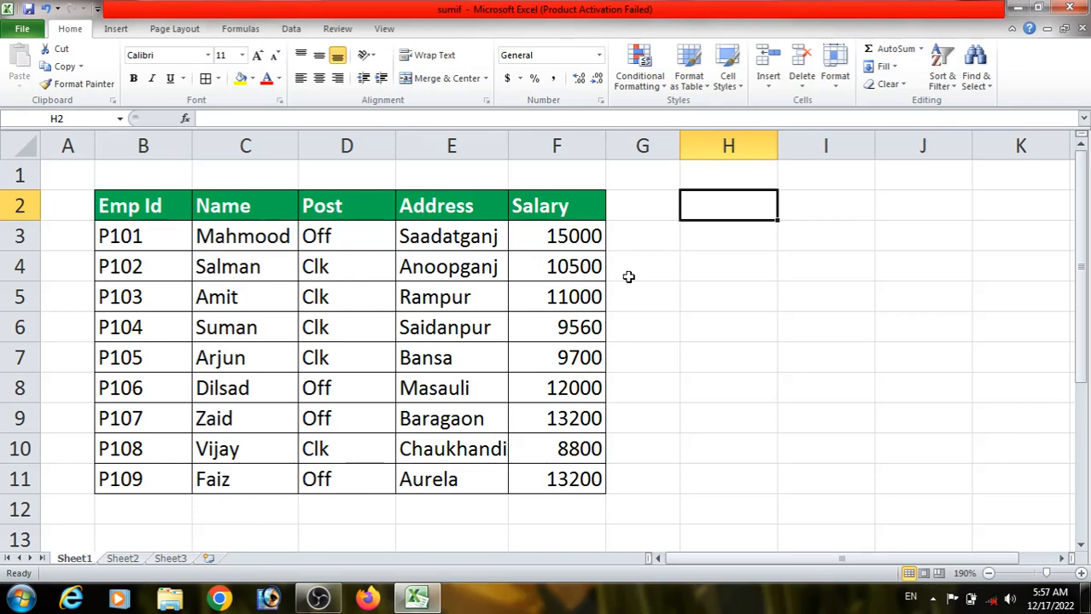
Enter the formula =VLOOKUP(H4,B2:F11,2,0) in cell I4 to return the employee's name with an exact match
{"action": "left_click", "coordinate": [811, 266]}
{"action": "type", "text": "=vl"}
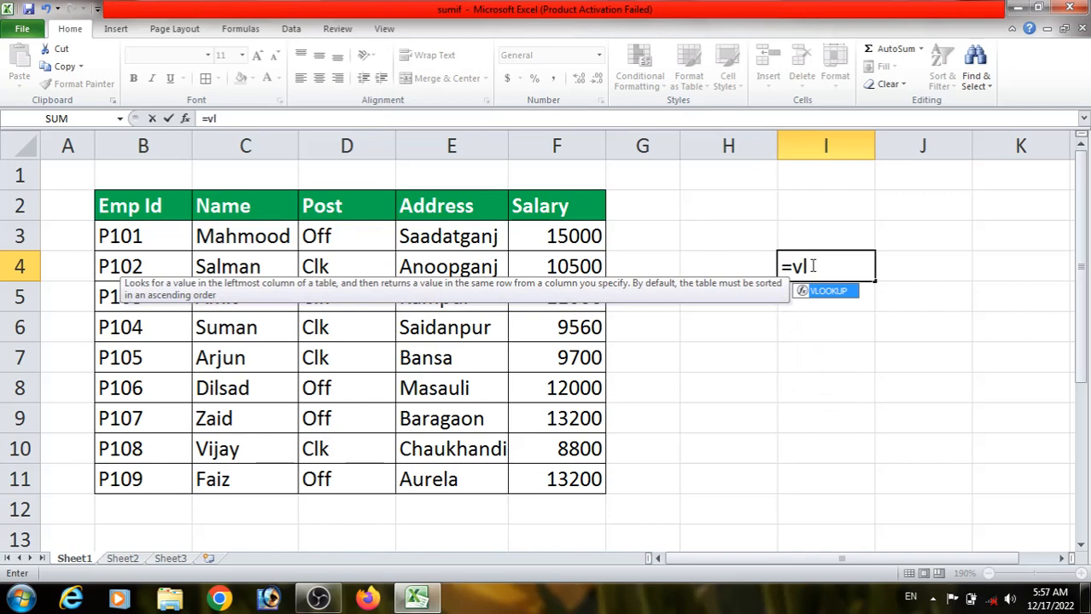
{"action": "key", "text": "Tab"}
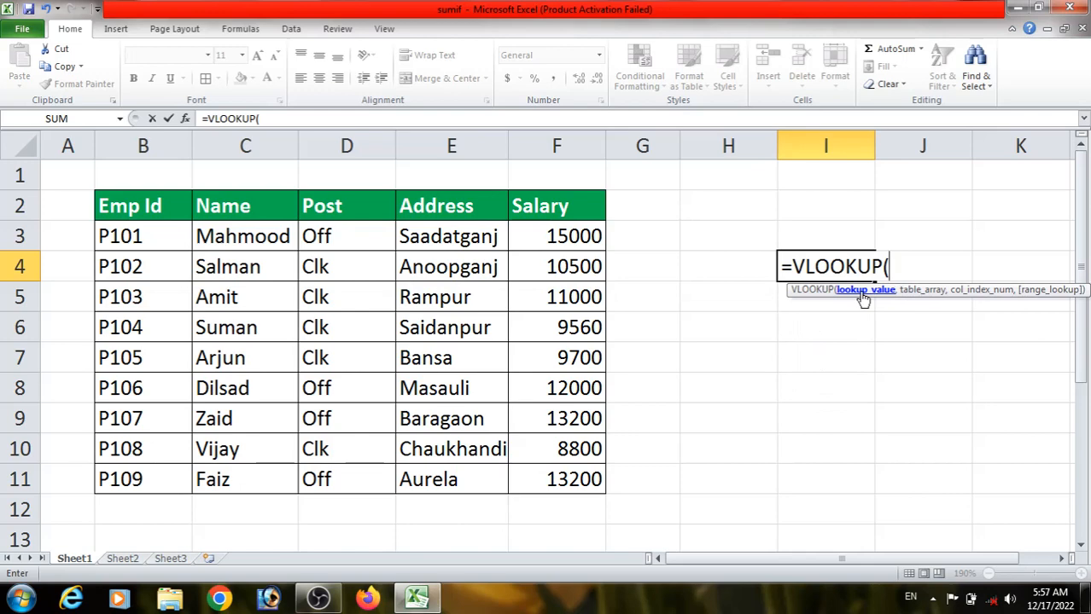
{"action": "left_click", "coordinate": [741, 266]}
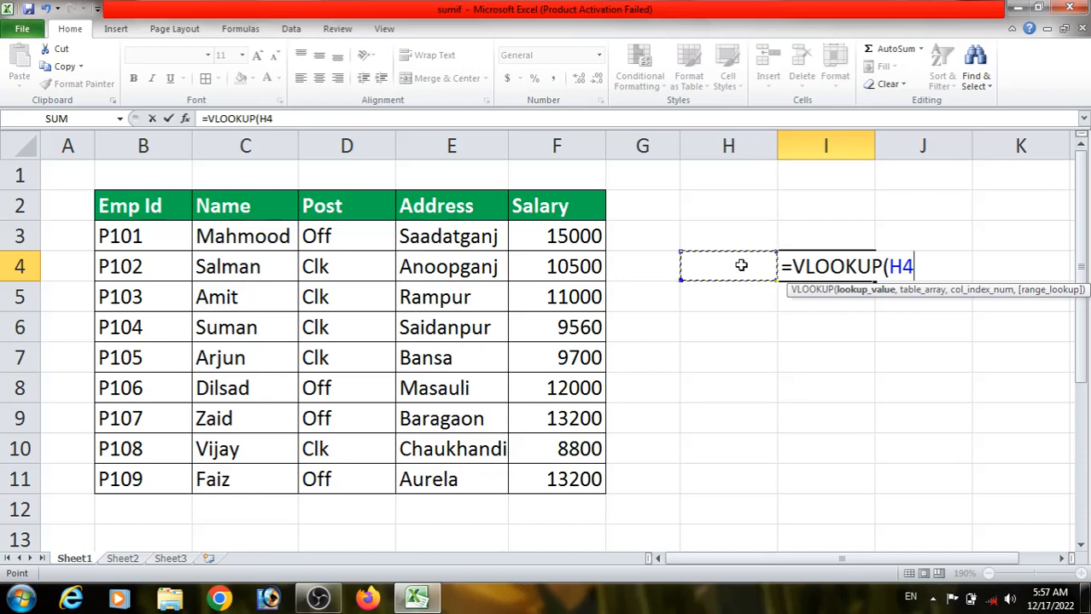
{"action": "type", "text": ","}
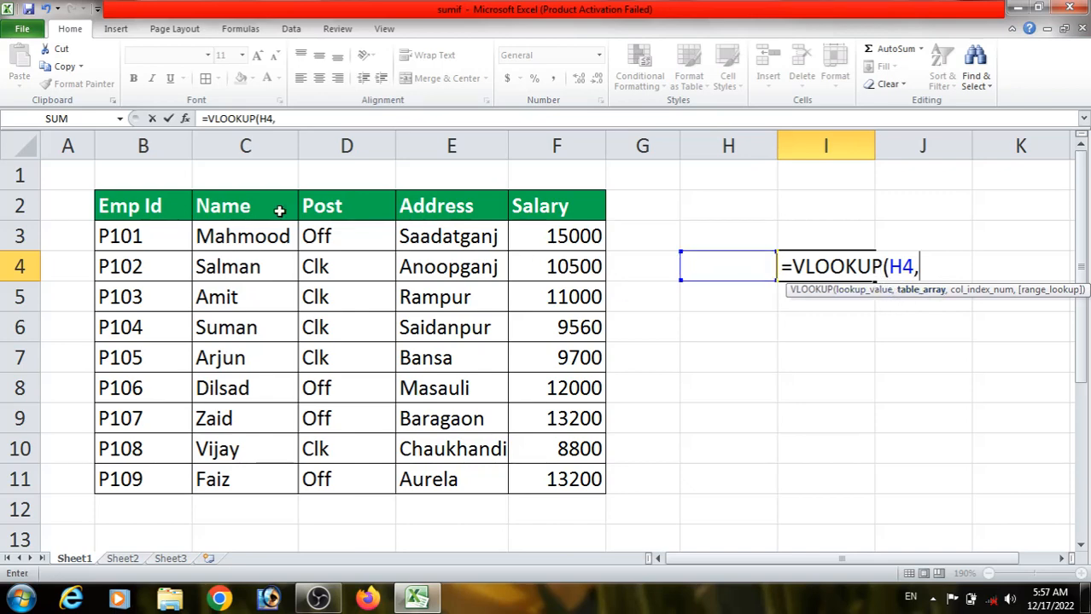
{"action": "left_click_drag", "start_coordinate": [156, 207], "coordinate": [565, 471]}
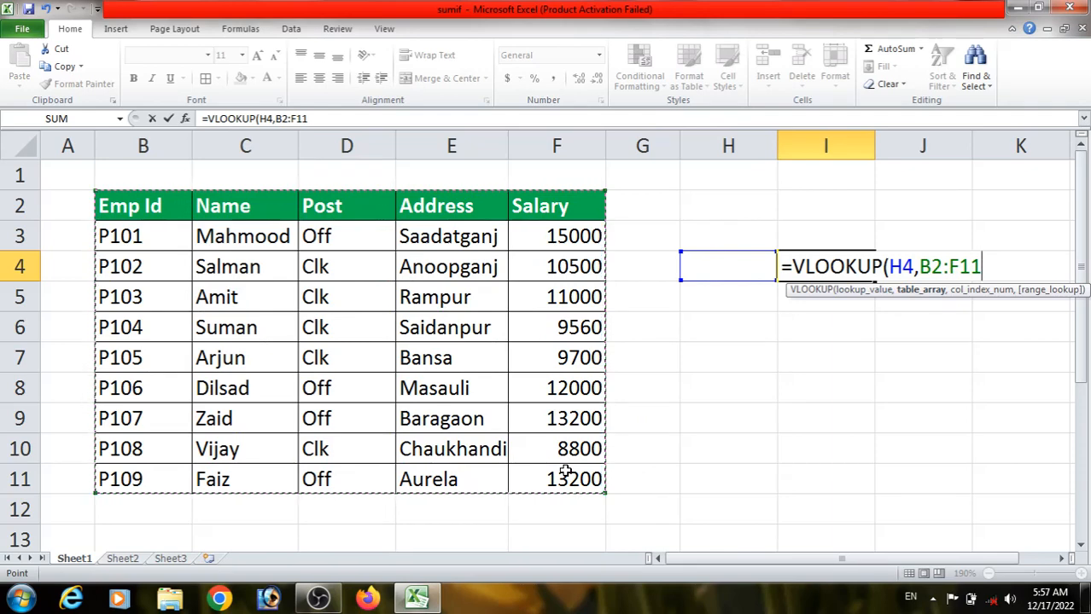
{"action": "type", "text": ","}
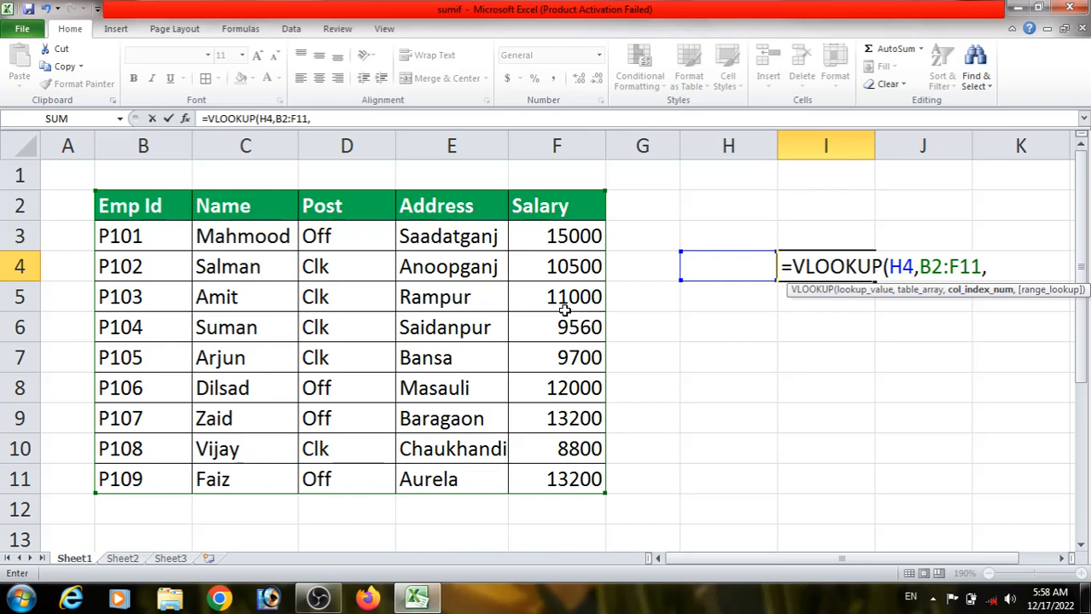
{"action": "type", "text": "2,"}
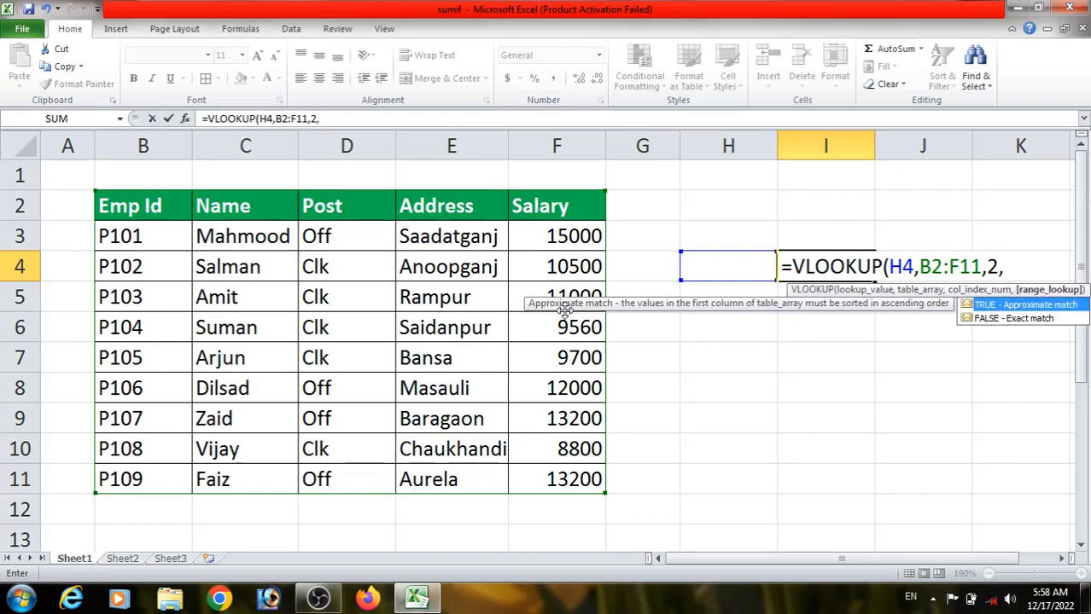
{"action": "type", "text": "0"}
{"action": "key", "text": "Return"}
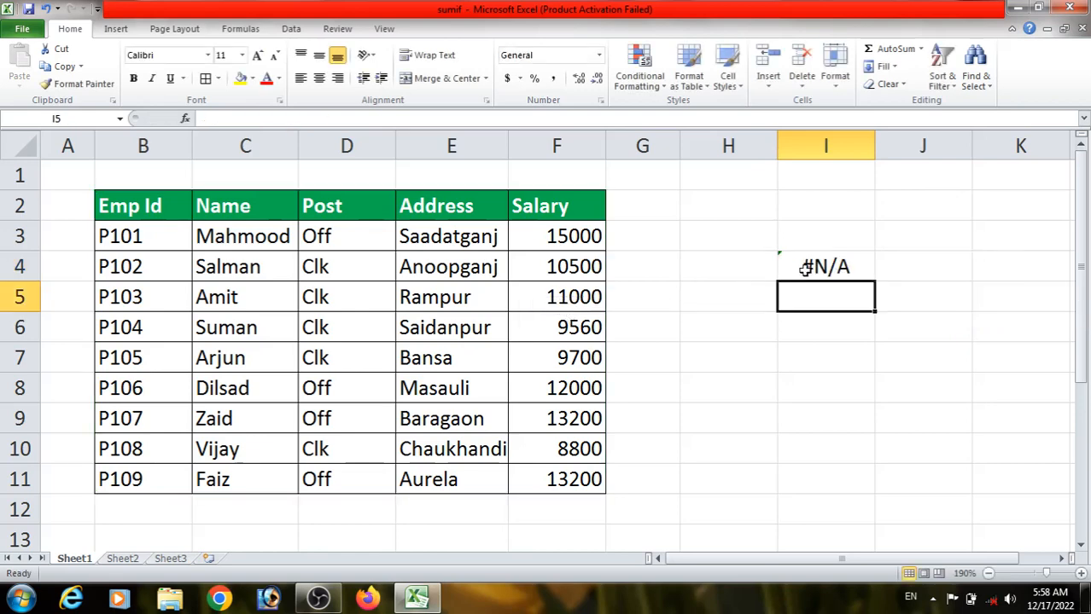
Copy the employee ID from B6 into lookup cell H4 and compare the name returned in I4 with table row 6
{"action": "left_click", "coordinate": [749, 267]}
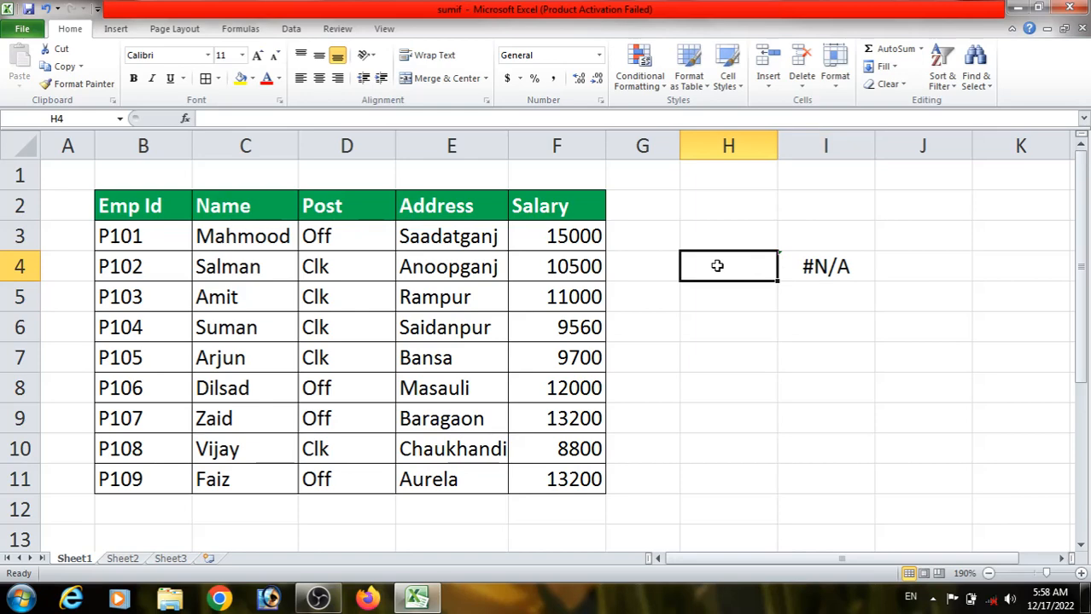
{"action": "left_click", "coordinate": [168, 329]}
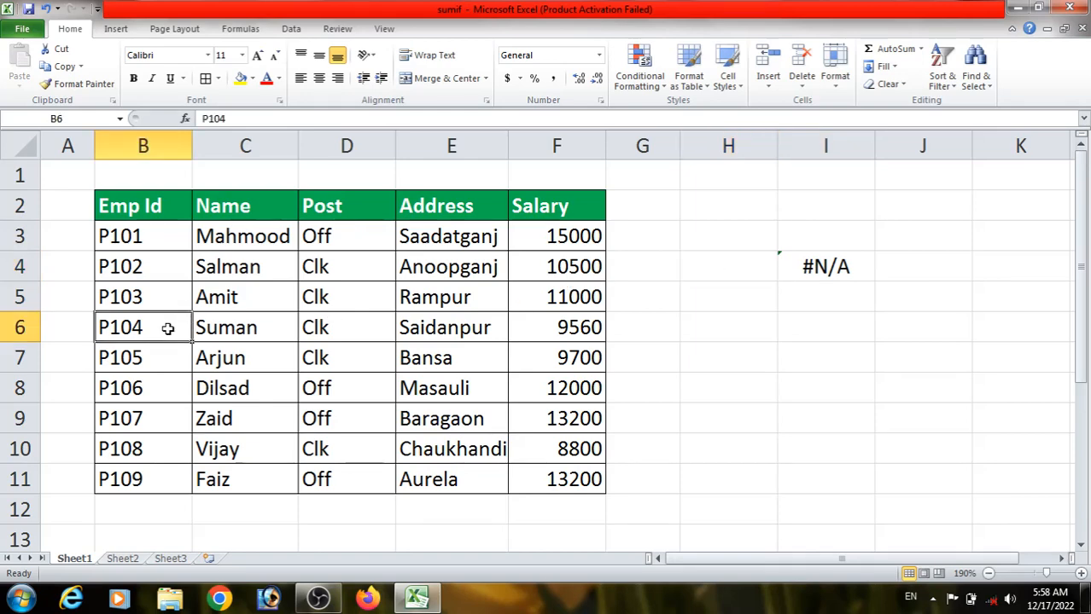
{"action": "key", "text": "ctrl+c"}
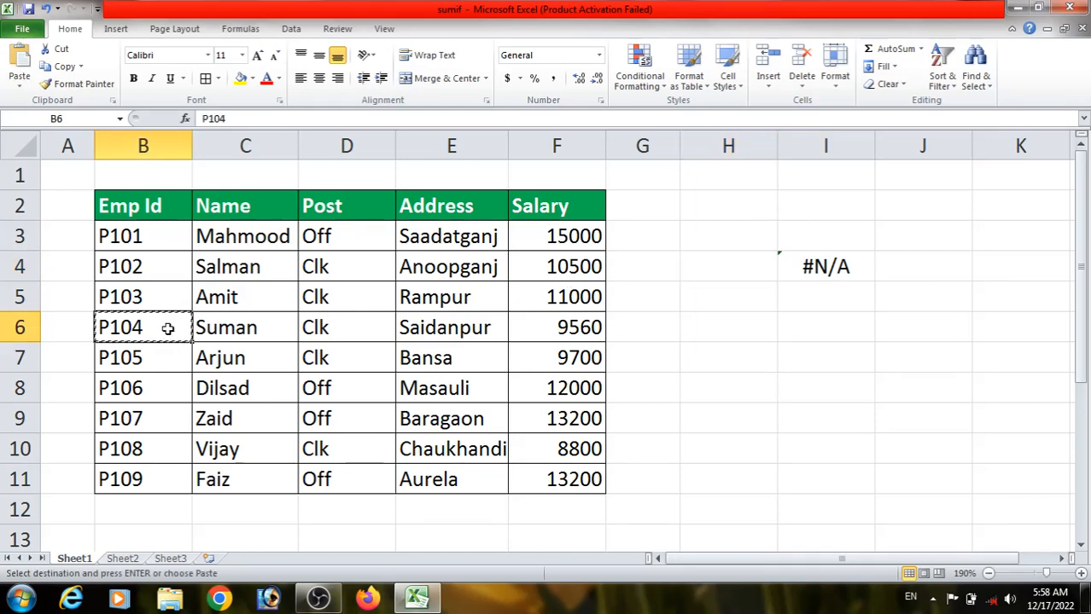
{"action": "left_click", "coordinate": [695, 268]}
{"action": "key", "text": "Return"}
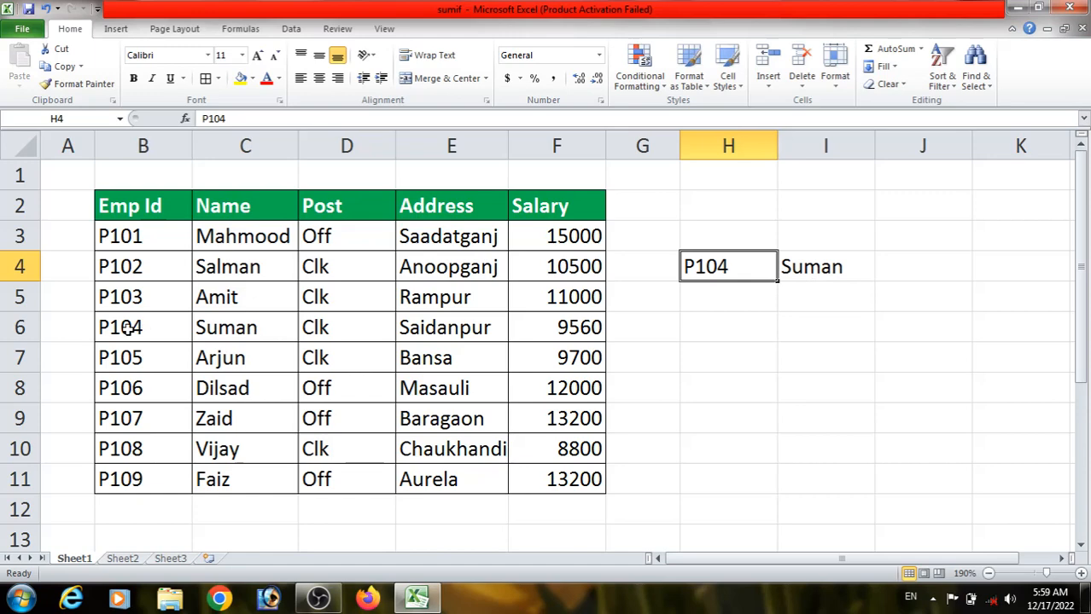
{"action": "left_click_drag", "start_coordinate": [134, 329], "coordinate": [220, 325]}
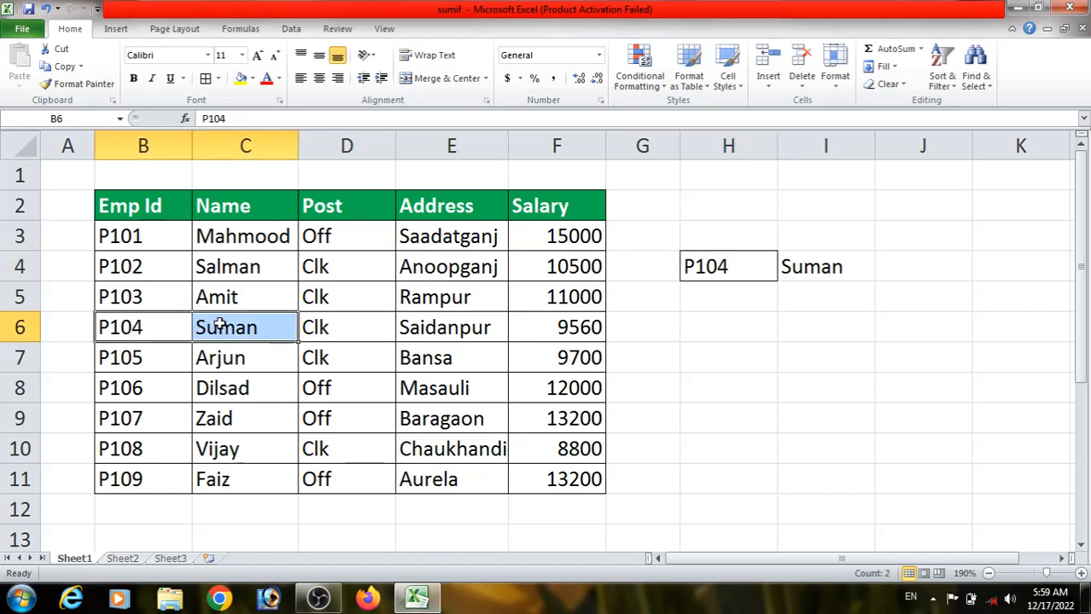
{"action": "left_click", "coordinate": [221, 327]}
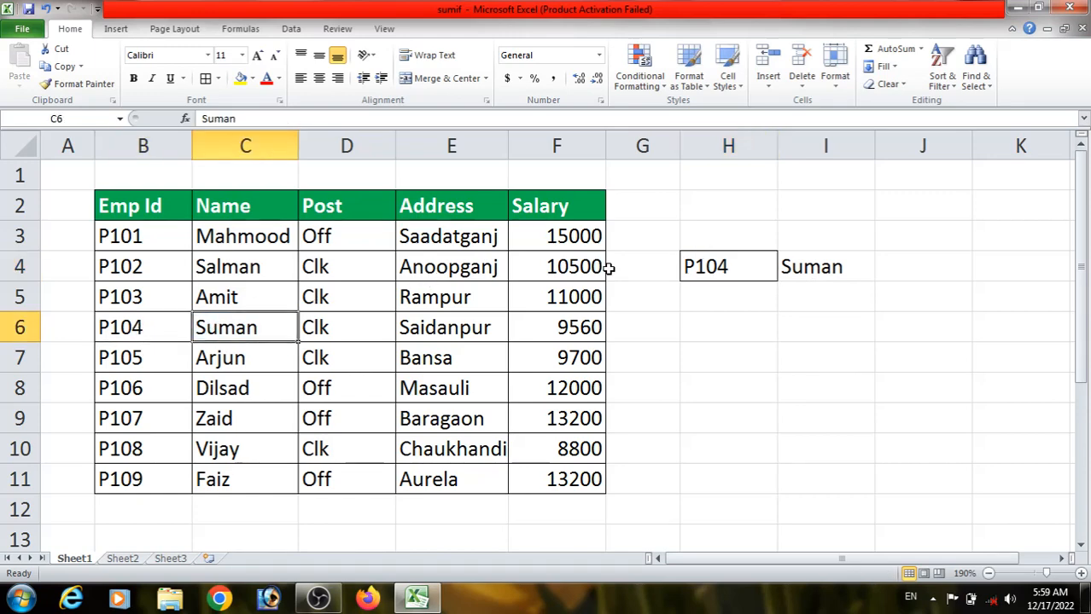
{"action": "left_click", "coordinate": [799, 267]}
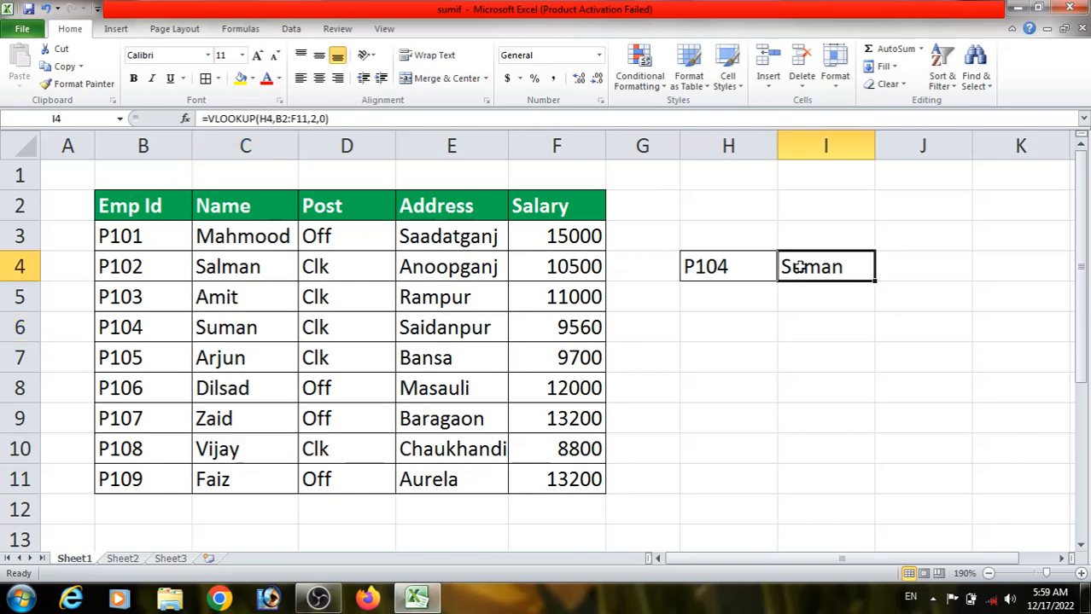
{"action": "left_click", "coordinate": [746, 267]}
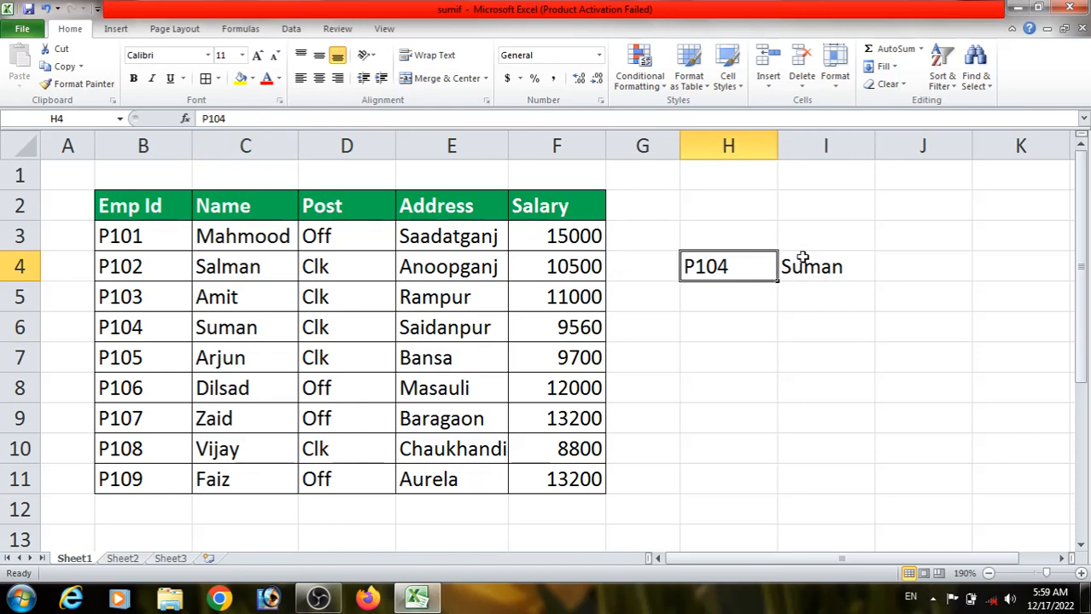
{"action": "left_click", "coordinate": [810, 266]}
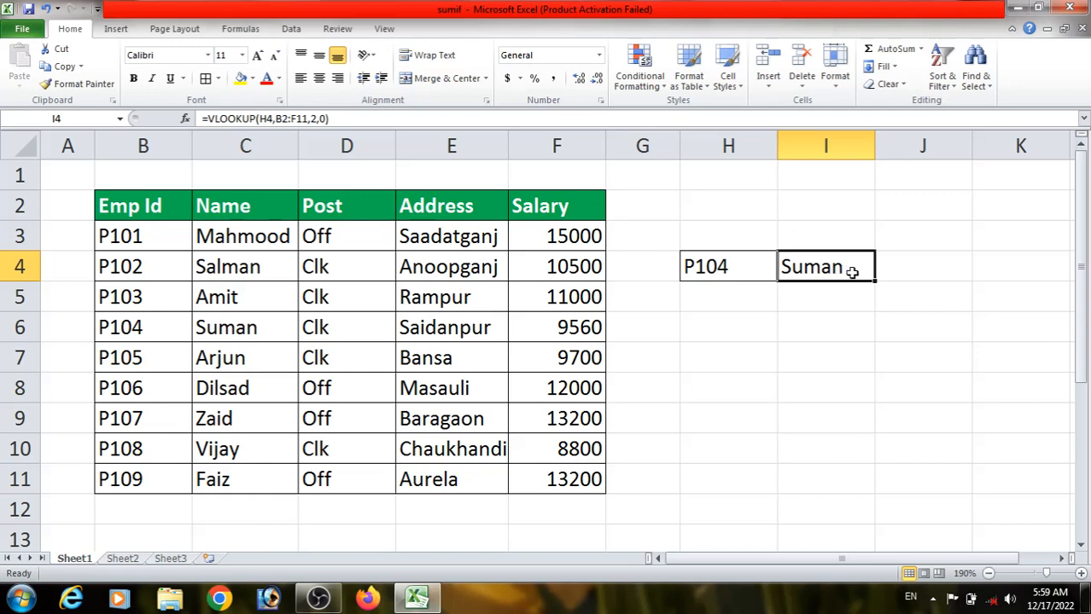
Enter =VLOOKUP(H4,B2:F11,4,0) in cell J4 to return the employee's address, and compare it with table row 6
{"action": "left_click", "coordinate": [919, 271]}
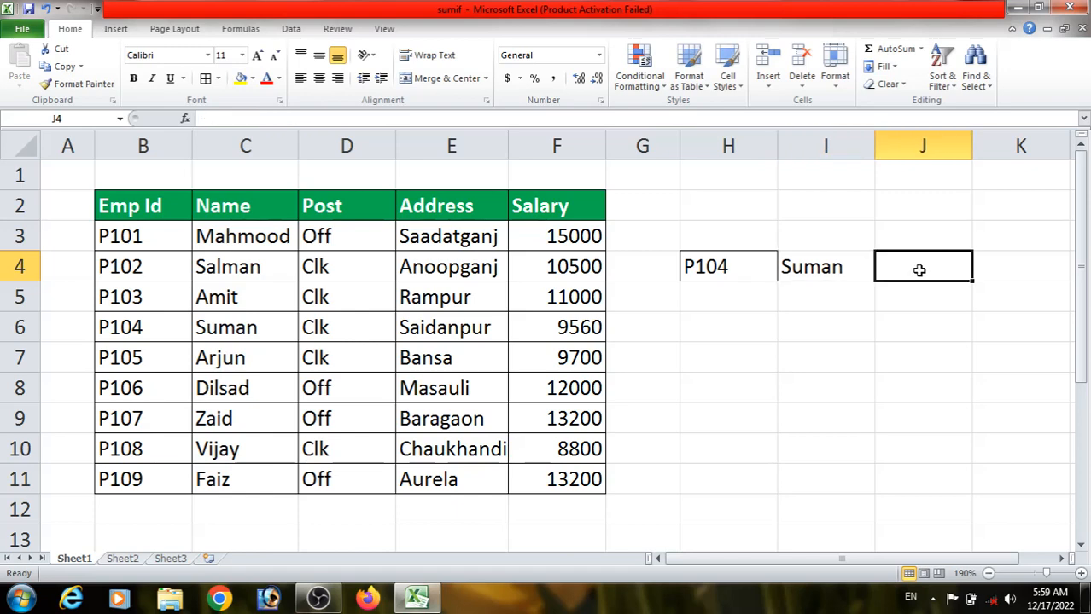
{"action": "type", "text": "=vl"}
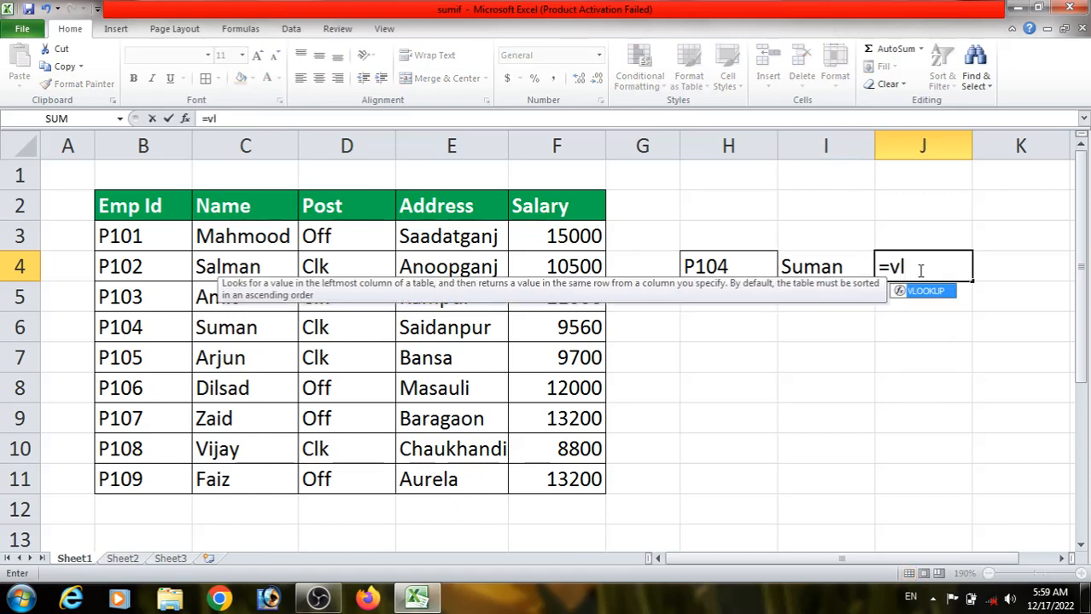
{"action": "key", "text": "Tab"}
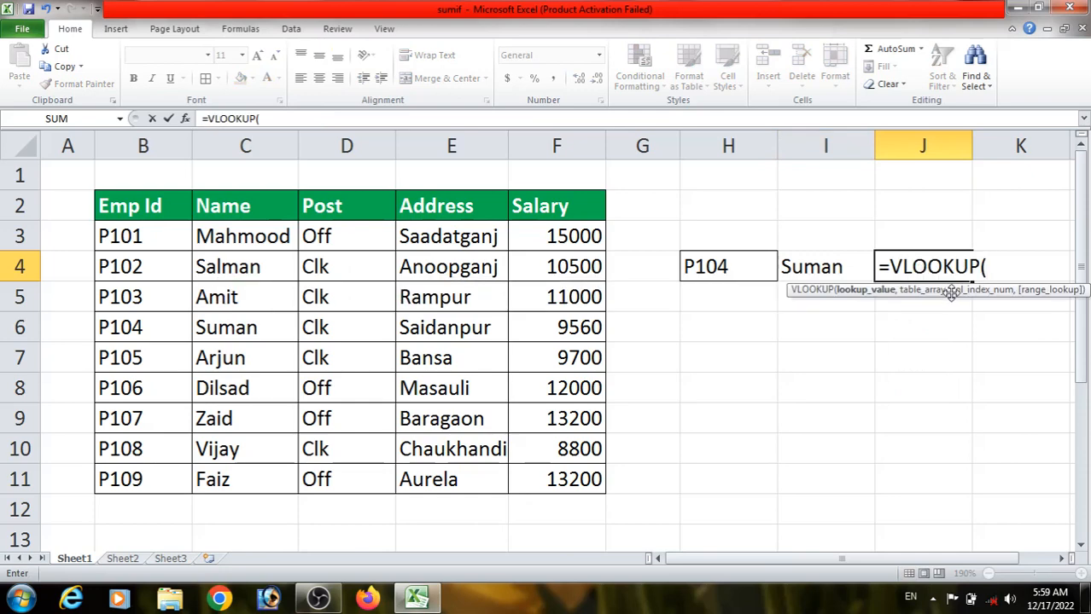
{"action": "left_click", "coordinate": [740, 269]}
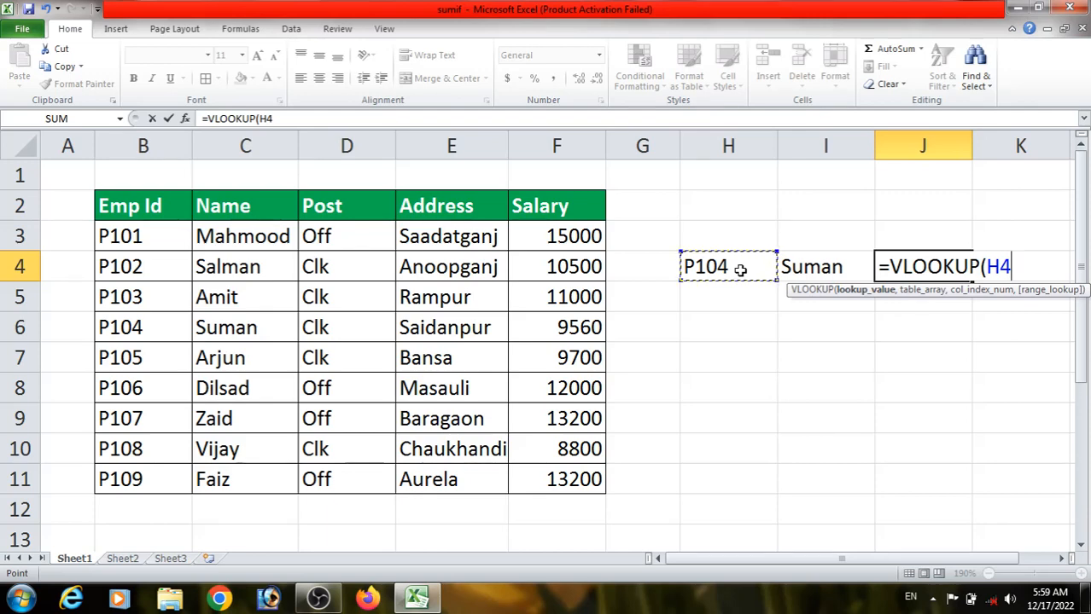
{"action": "type", "text": ","}
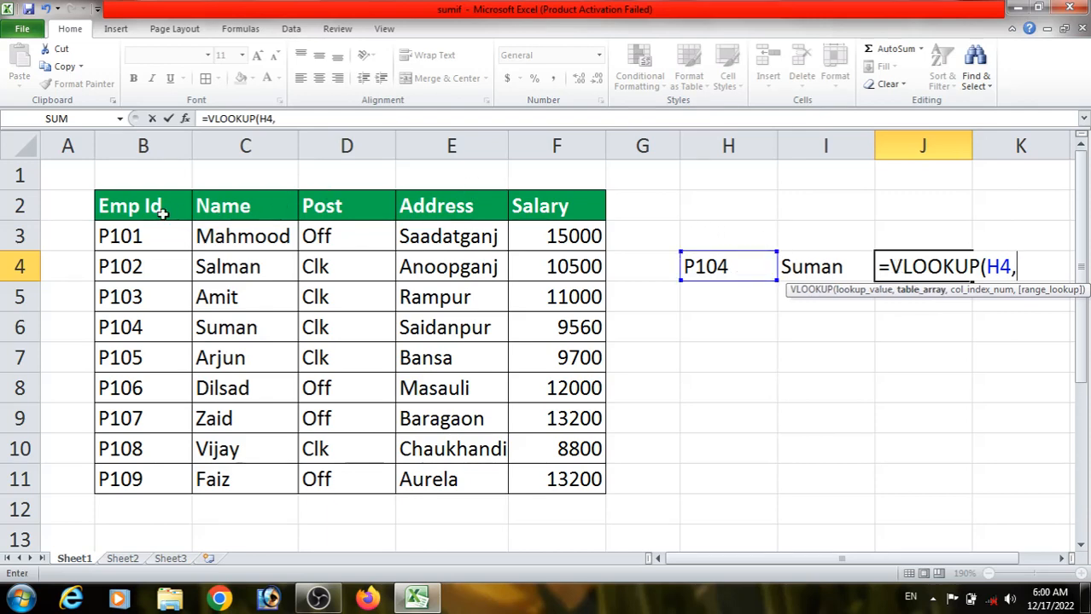
{"action": "left_click_drag", "start_coordinate": [154, 208], "coordinate": [557, 467]}
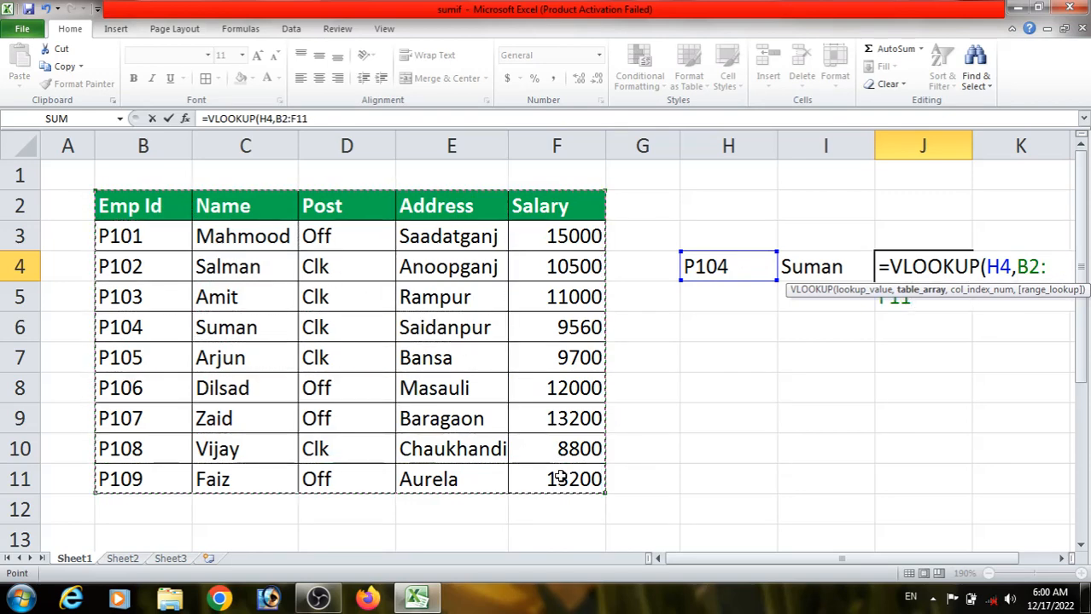
{"action": "type", "text": ","}
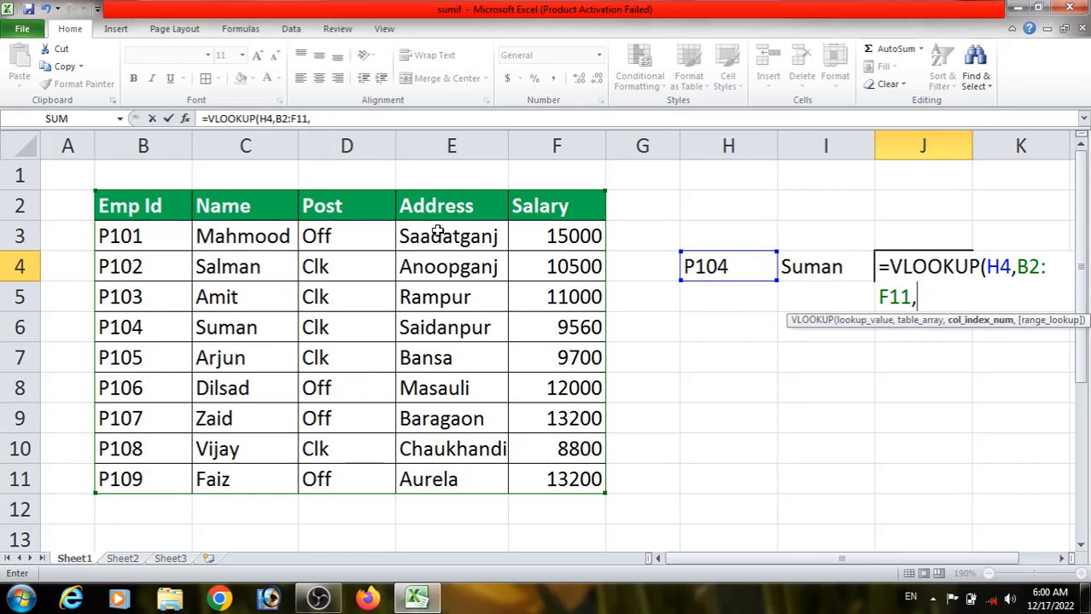
{"action": "type", "text": "4,"}
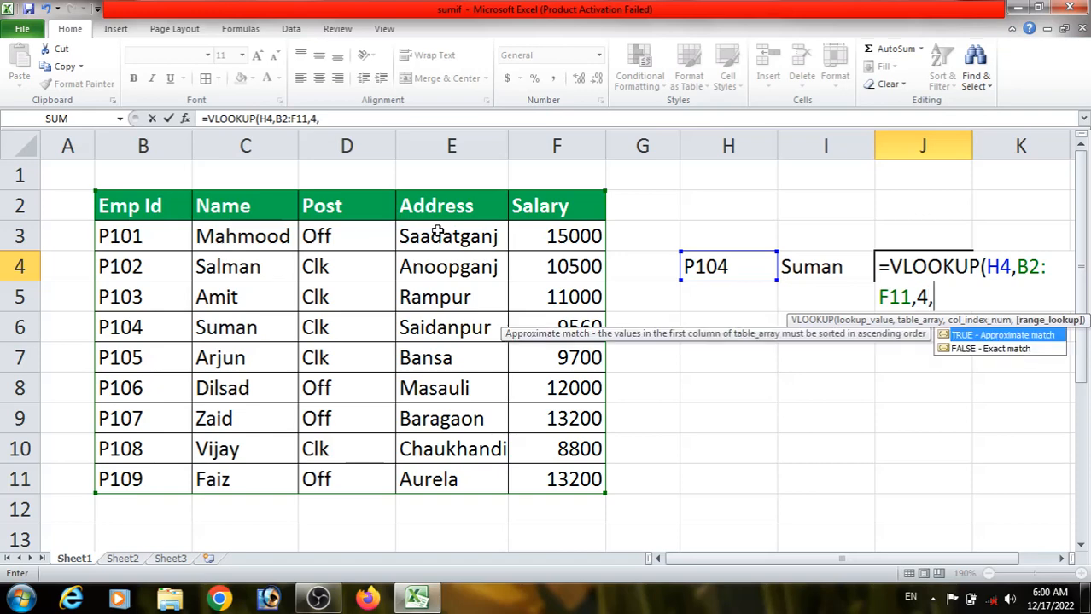
{"action": "type", "text": "0"}
{"action": "key", "text": "Return"}
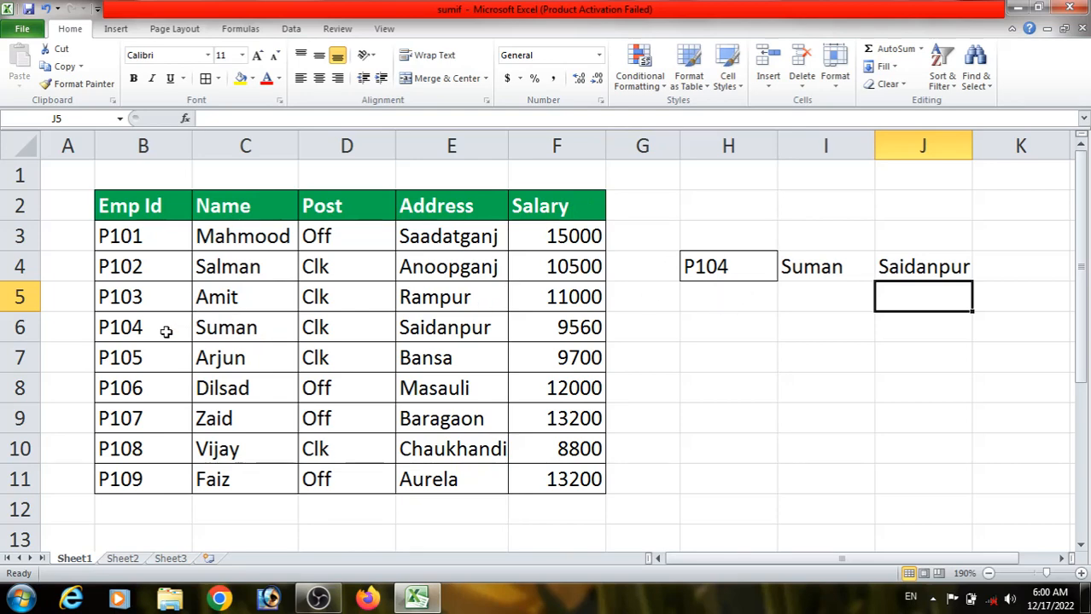
{"action": "left_click_drag", "start_coordinate": [166, 331], "coordinate": [433, 333]}
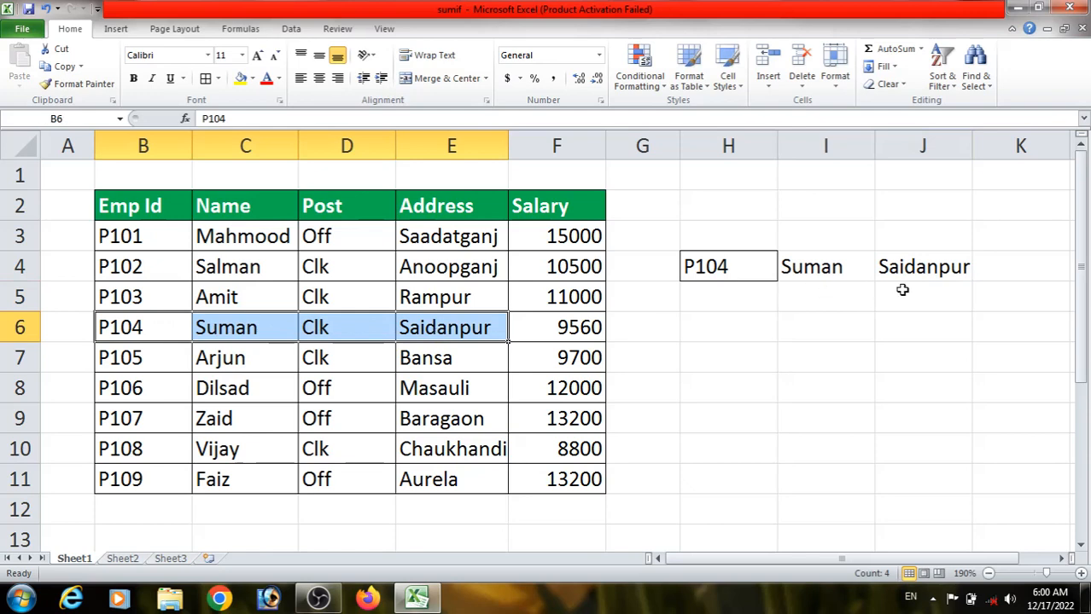
{"action": "left_click", "coordinate": [995, 272]}
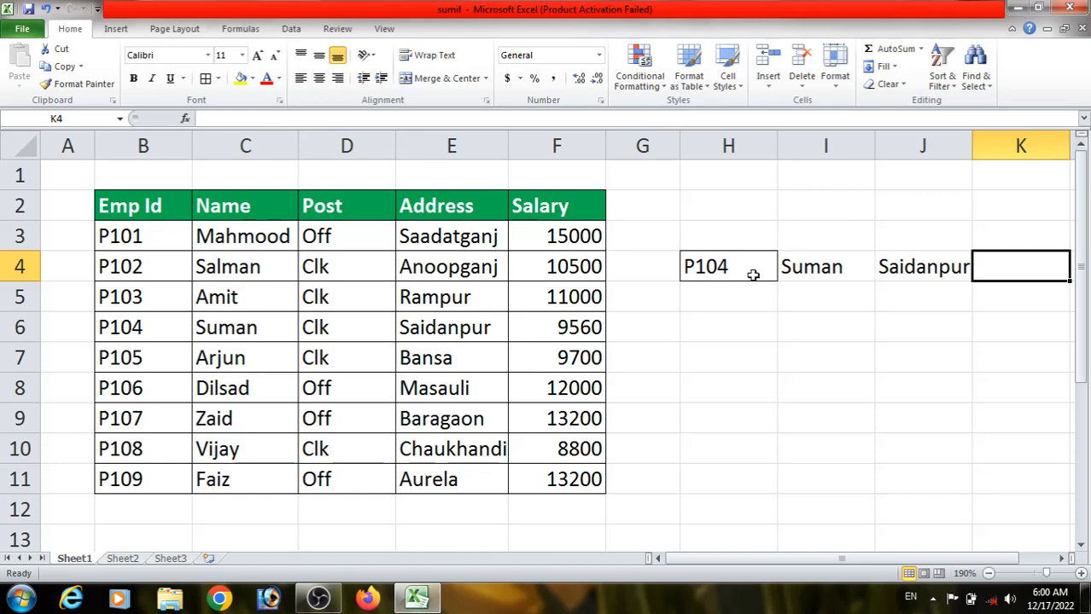
Change the lookup value in H4 to the employee ID listed in B9 and check the name formula's result in I4
{"action": "left_click", "coordinate": [742, 265]}
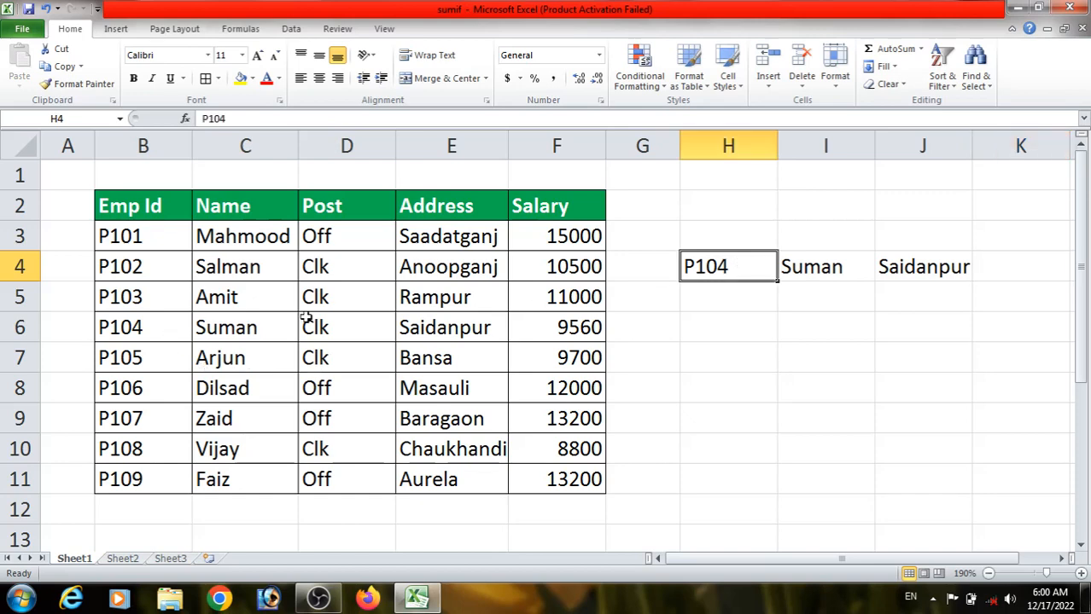
{"action": "double_click", "coordinate": [750, 270]}
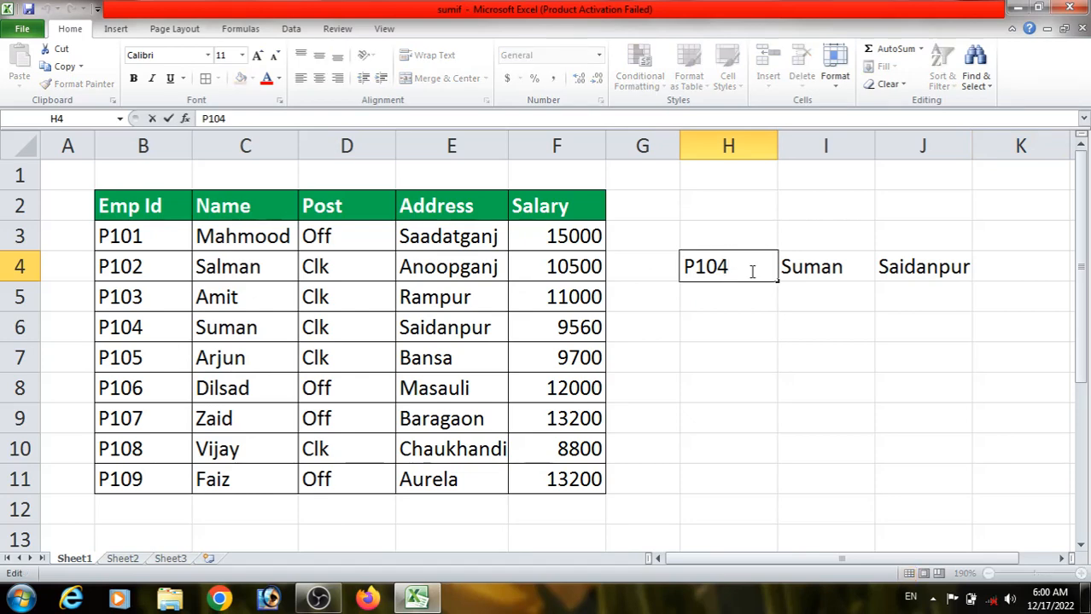
{"action": "key", "text": "BackSpace"}
{"action": "type", "text": "7"}
{"action": "key", "text": "Return"}
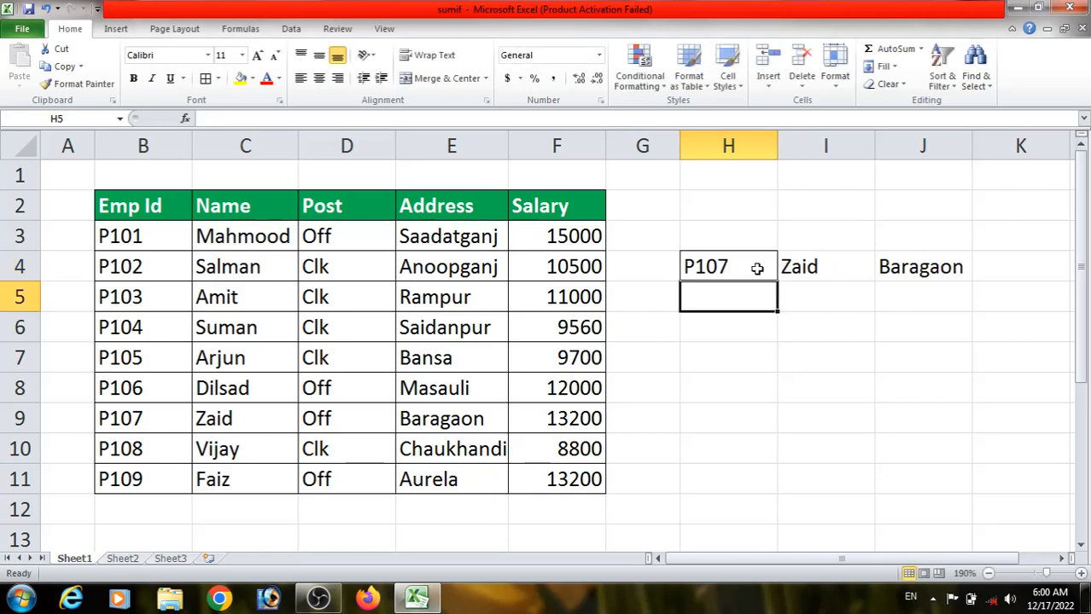
{"action": "left_click", "coordinate": [826, 268]}
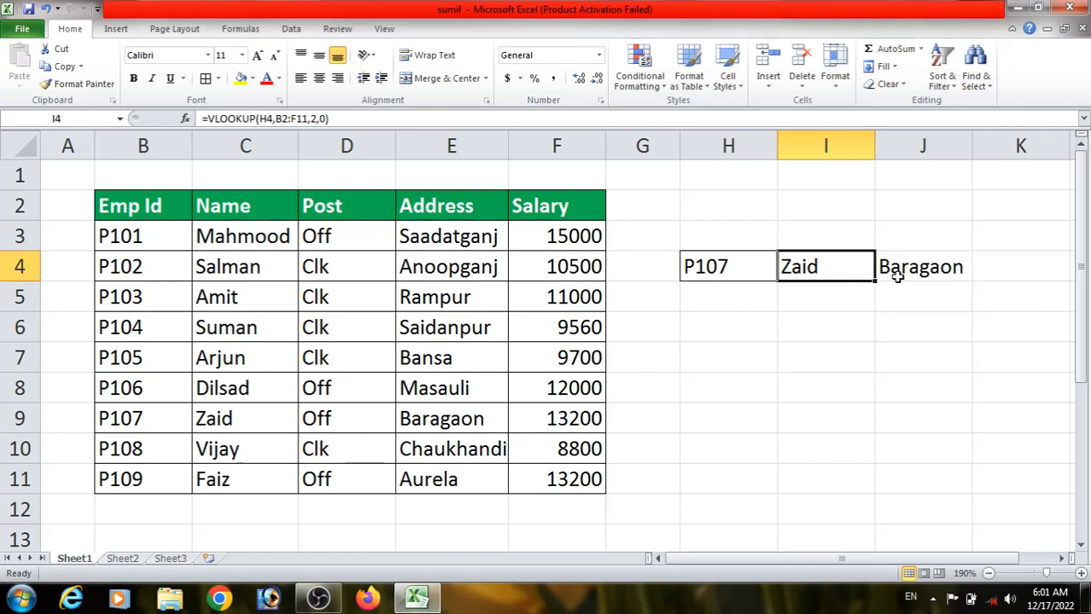
Change the lookup value in H4 to the employee ID listed in B4
{"action": "left_click", "coordinate": [768, 271]}
{"action": "double_click", "coordinate": [758, 266]}
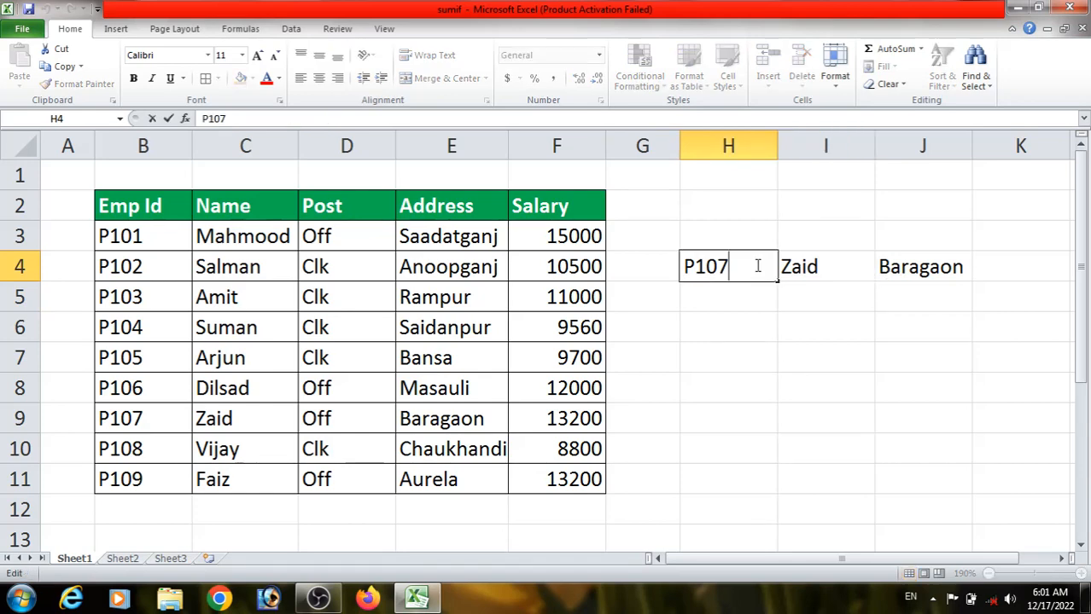
{"action": "key", "text": "BackSpace"}
{"action": "type", "text": "2"}
{"action": "key", "text": "Return"}
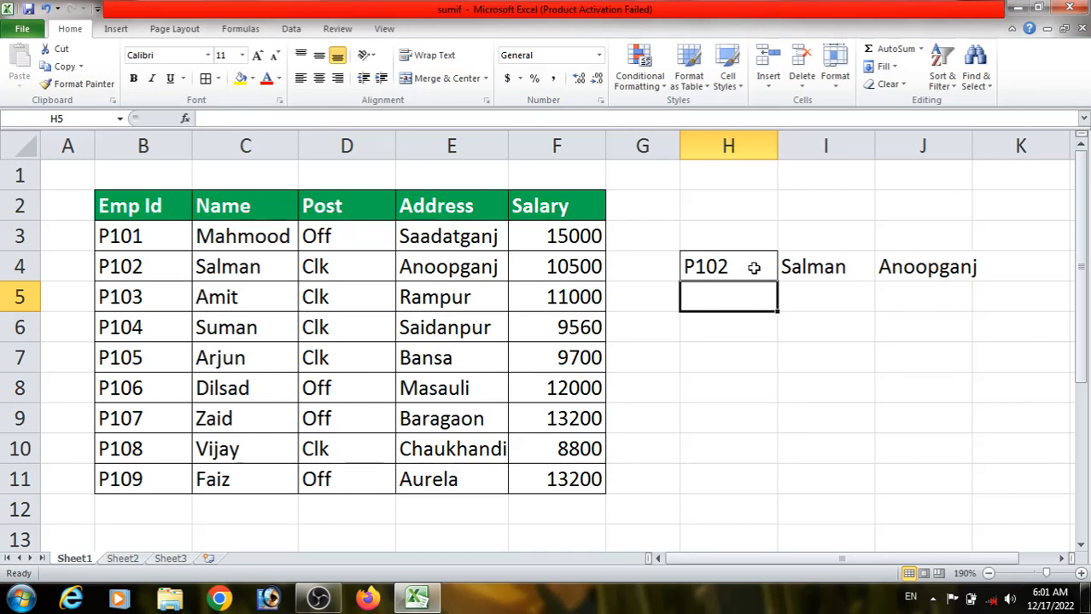
{"action": "left_click", "coordinate": [753, 267]}
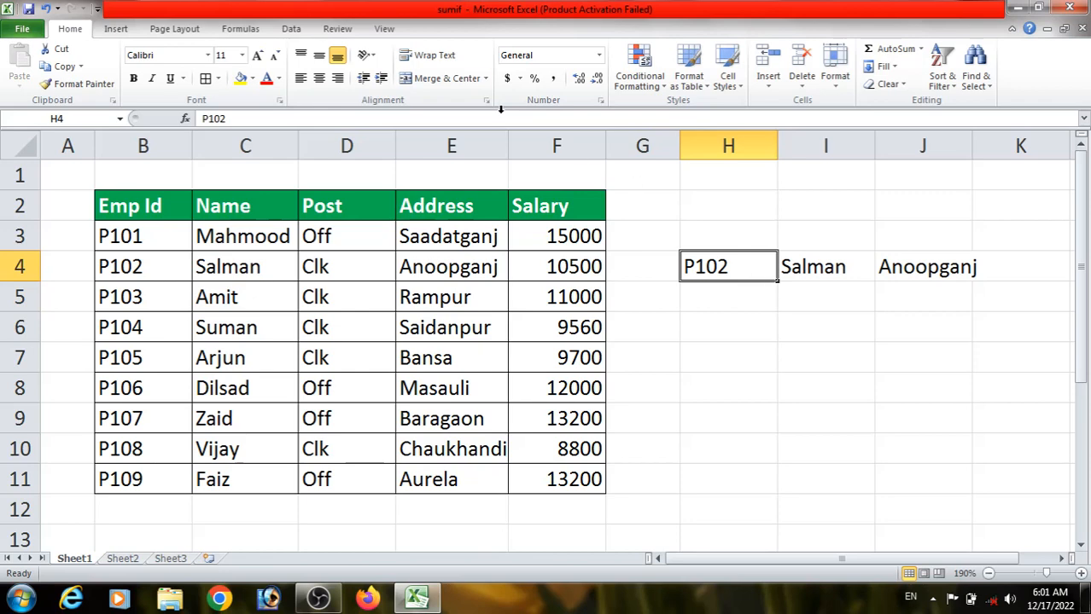
Add list-type data validation to lookup cell H4, using the employee IDs in =$B$3:$B$11 as the source
{"action": "left_click", "coordinate": [291, 29]}
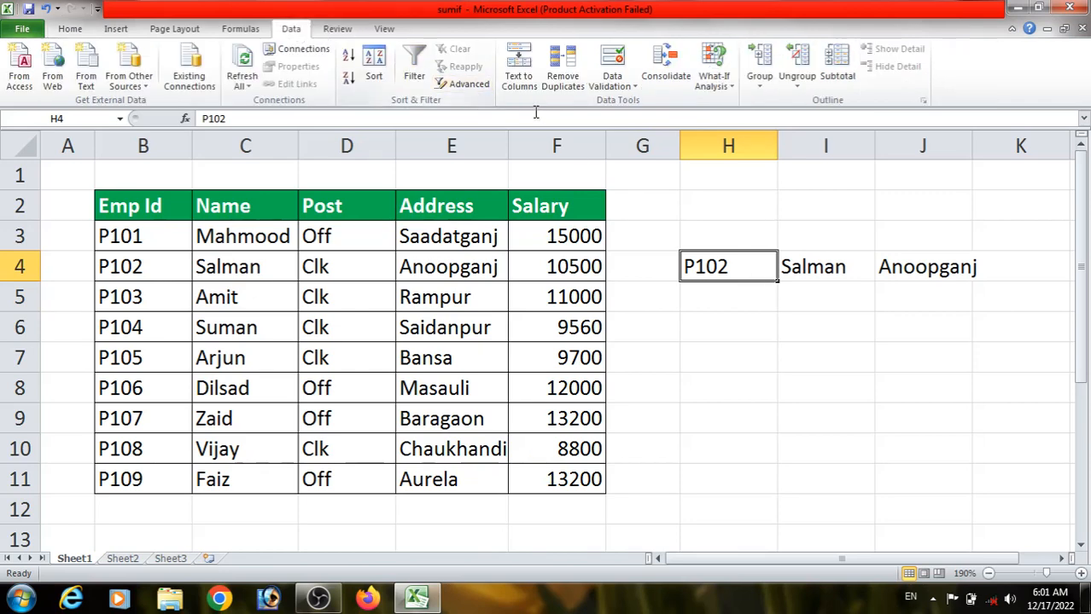
{"action": "left_click", "coordinate": [630, 89]}
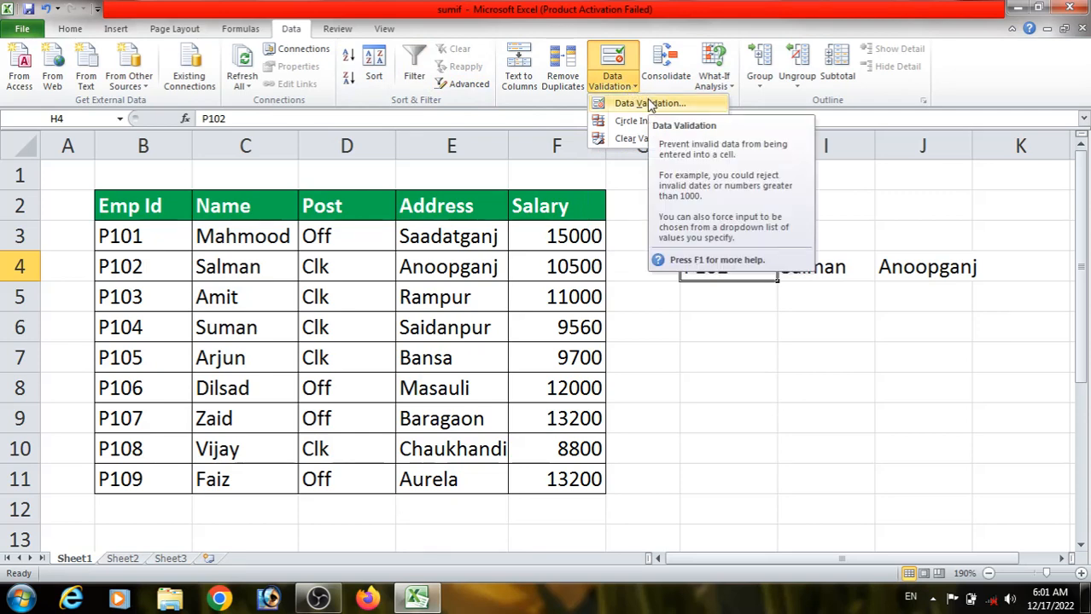
{"action": "left_click", "coordinate": [647, 102]}
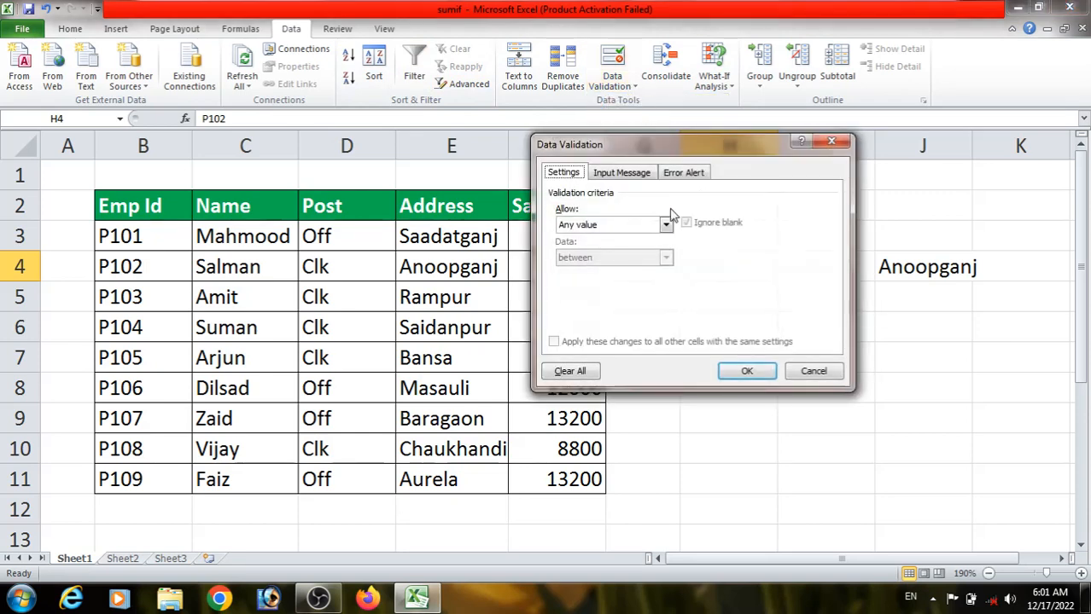
{"action": "left_click", "coordinate": [619, 227]}
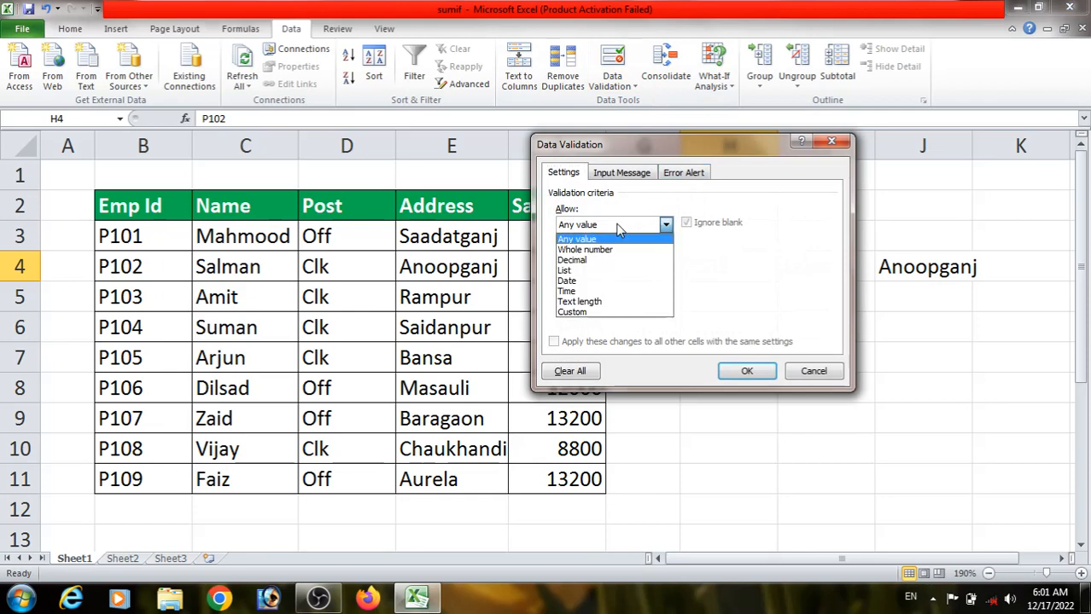
{"action": "left_click", "coordinate": [609, 271]}
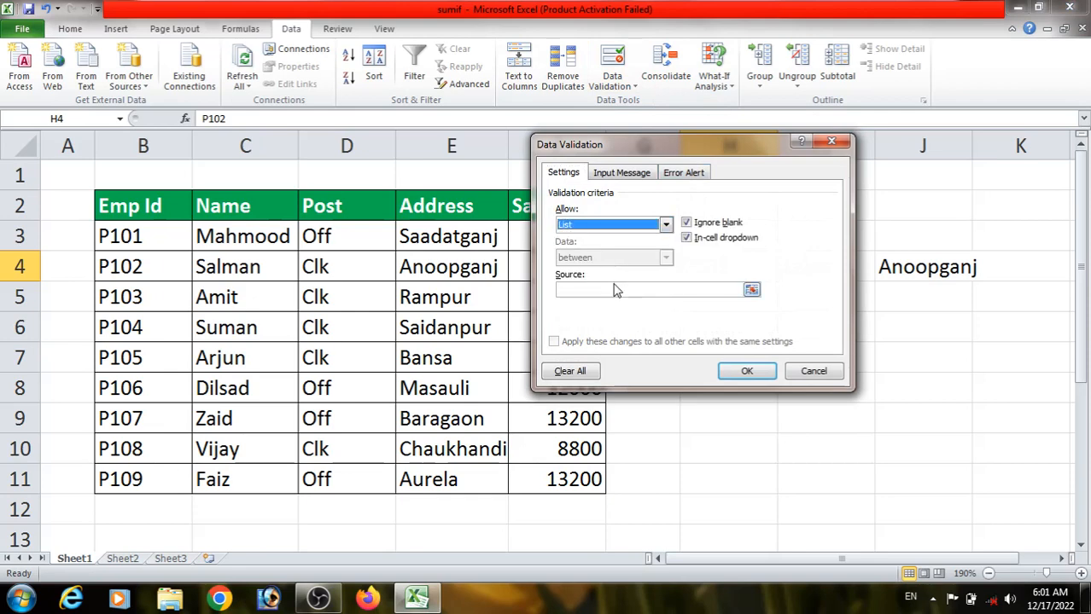
{"action": "left_click", "coordinate": [615, 289]}
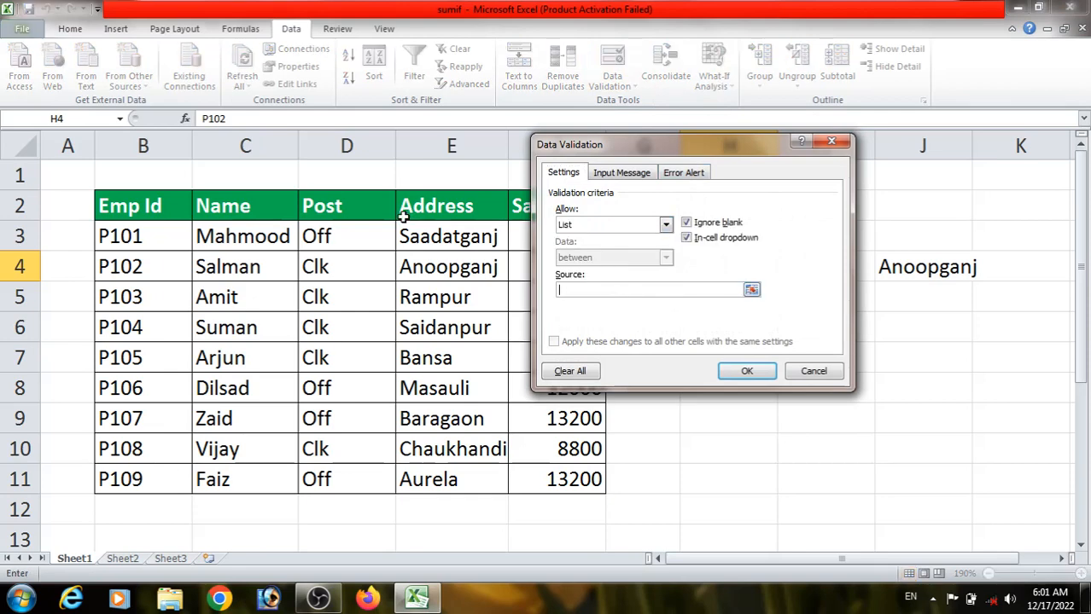
{"action": "left_click_drag", "start_coordinate": [158, 233], "coordinate": [161, 472]}
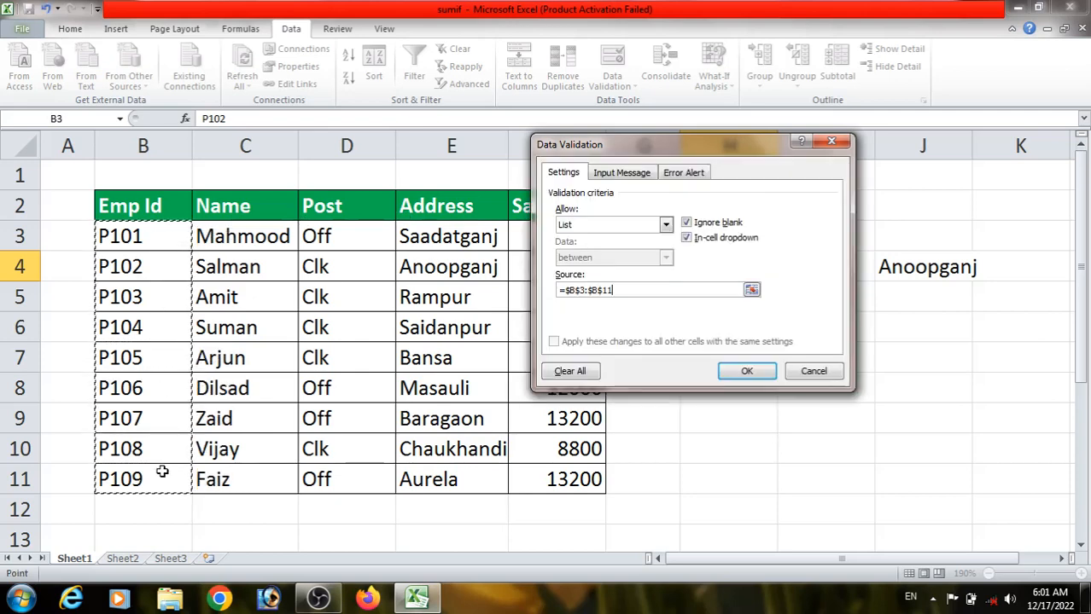
{"action": "left_click", "coordinate": [745, 376]}
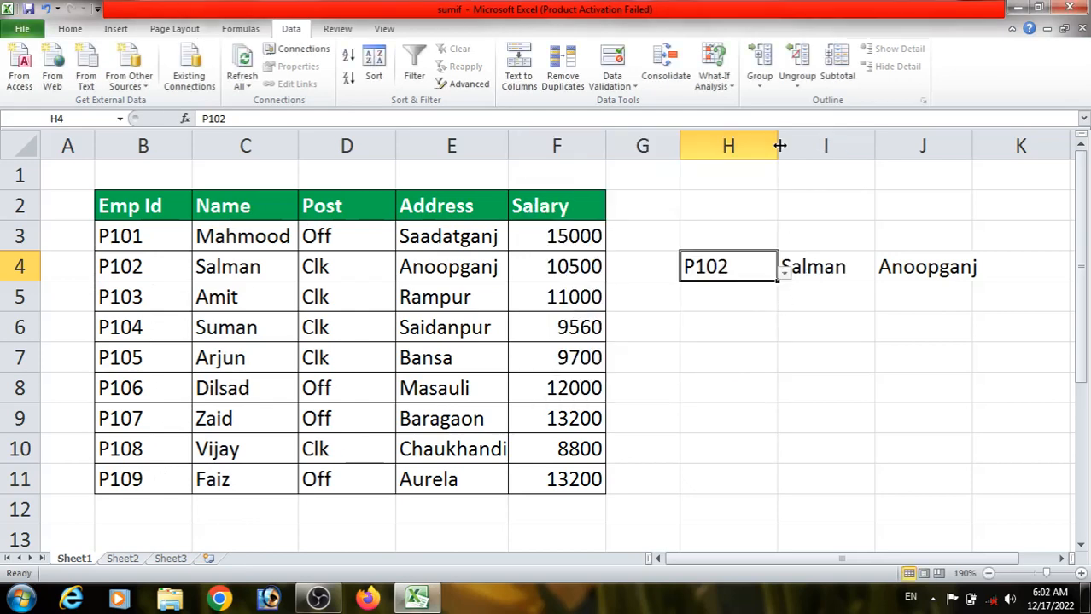
Narrow column I slightly and test H4's in-cell dropdown by choosing the employee IDs listed in B8, B6 and finally B10
{"action": "mouse_move", "coordinate": [875, 146]}
{"action": "left_mouse_down"}
{"action": "mouse_move", "coordinate": [891, 146]}
{"action": "mouse_move", "coordinate": [869, 145]}
{"action": "left_mouse_up"}
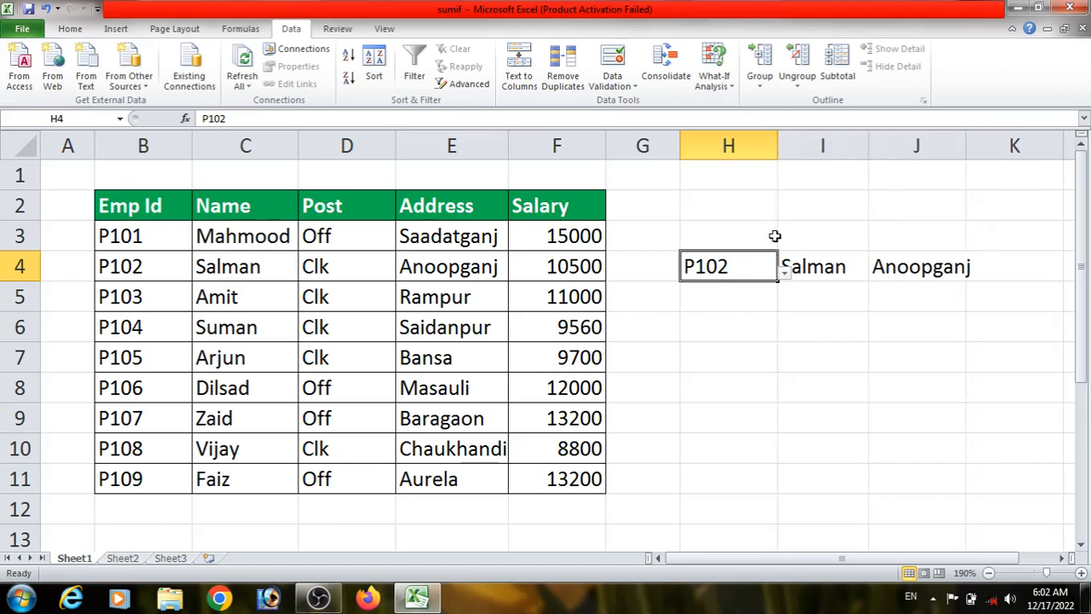
{"action": "left_click", "coordinate": [783, 273]}
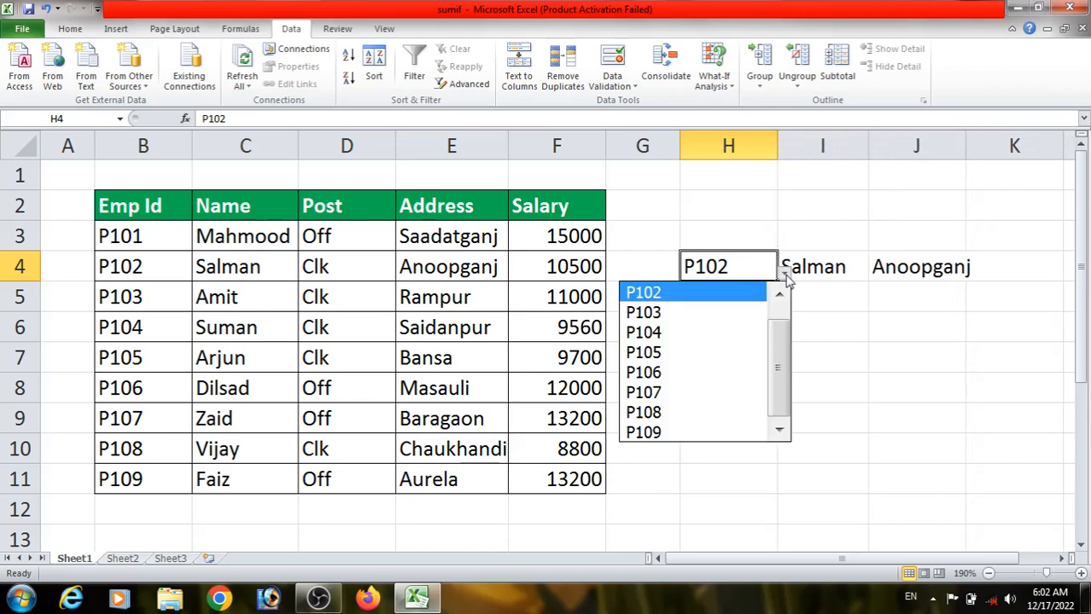
{"action": "left_click", "coordinate": [681, 374]}
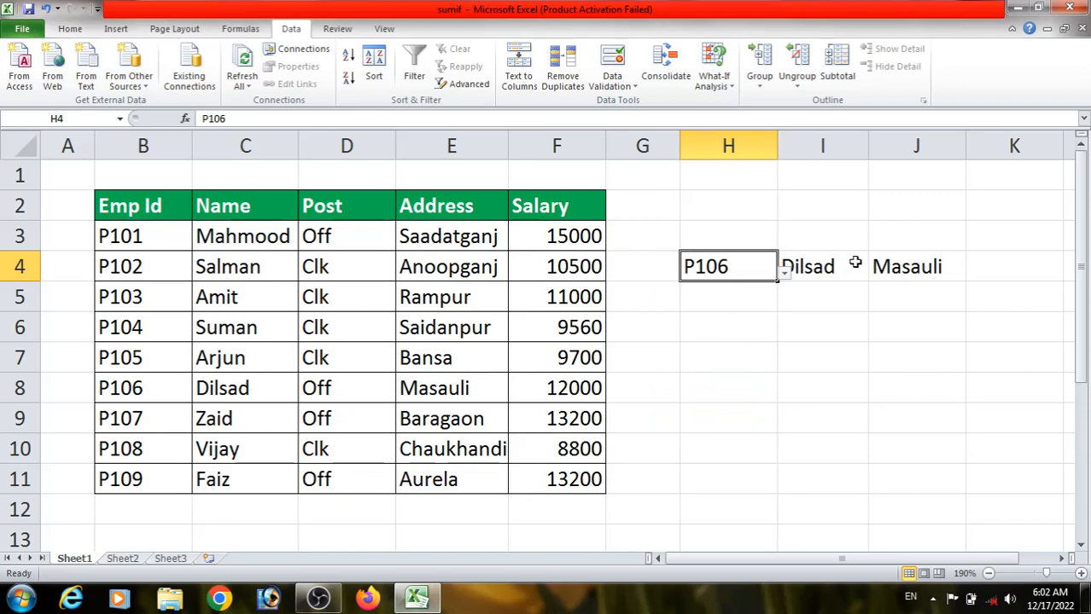
{"action": "left_click", "coordinate": [784, 273]}
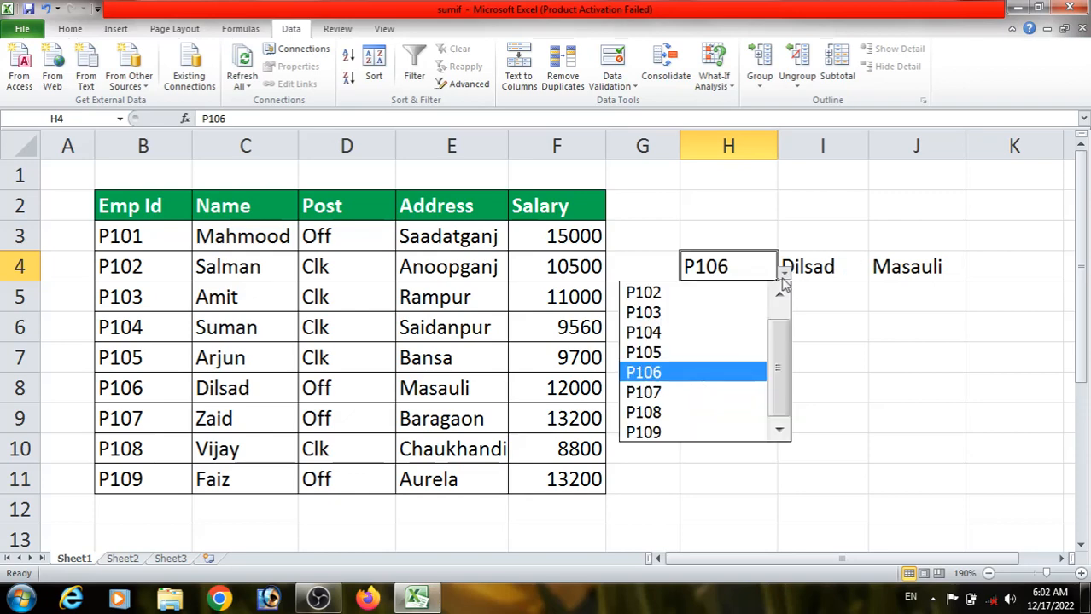
{"action": "left_click", "coordinate": [754, 335]}
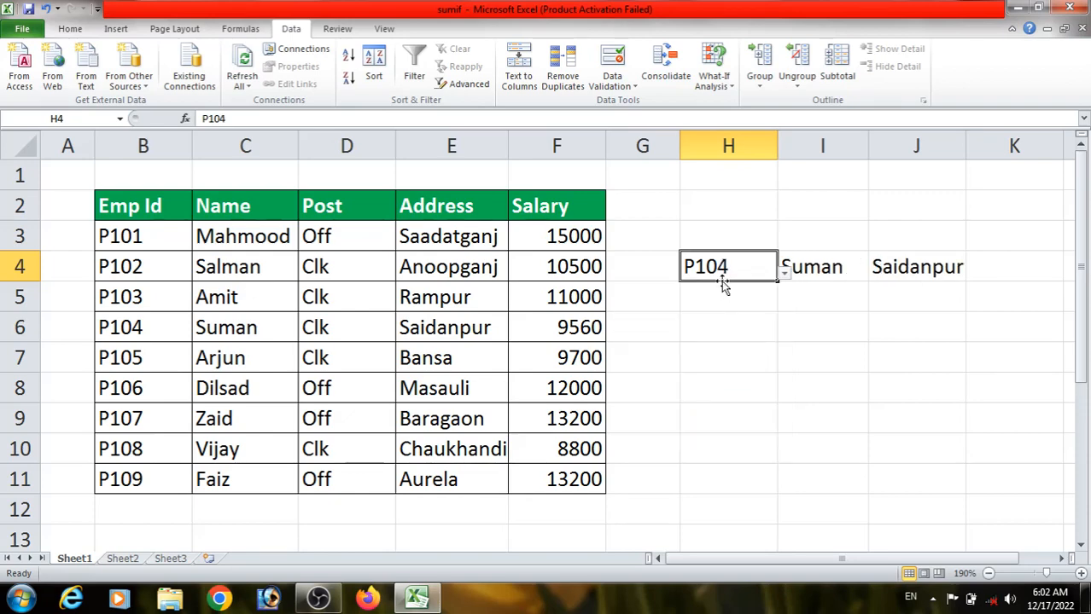
{"action": "left_click", "coordinate": [784, 274]}
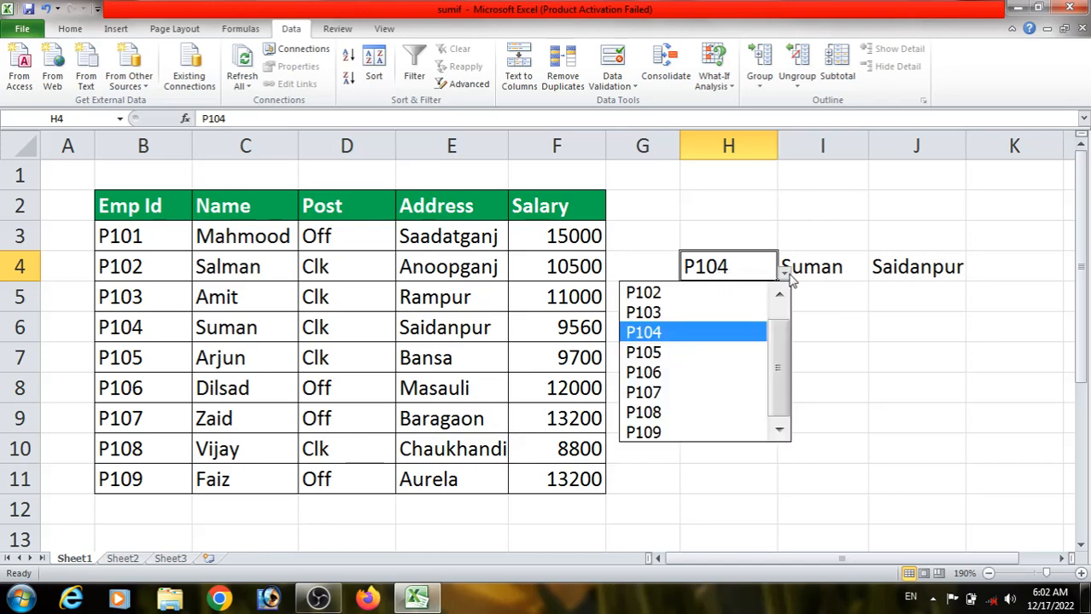
{"action": "left_click", "coordinate": [757, 413]}
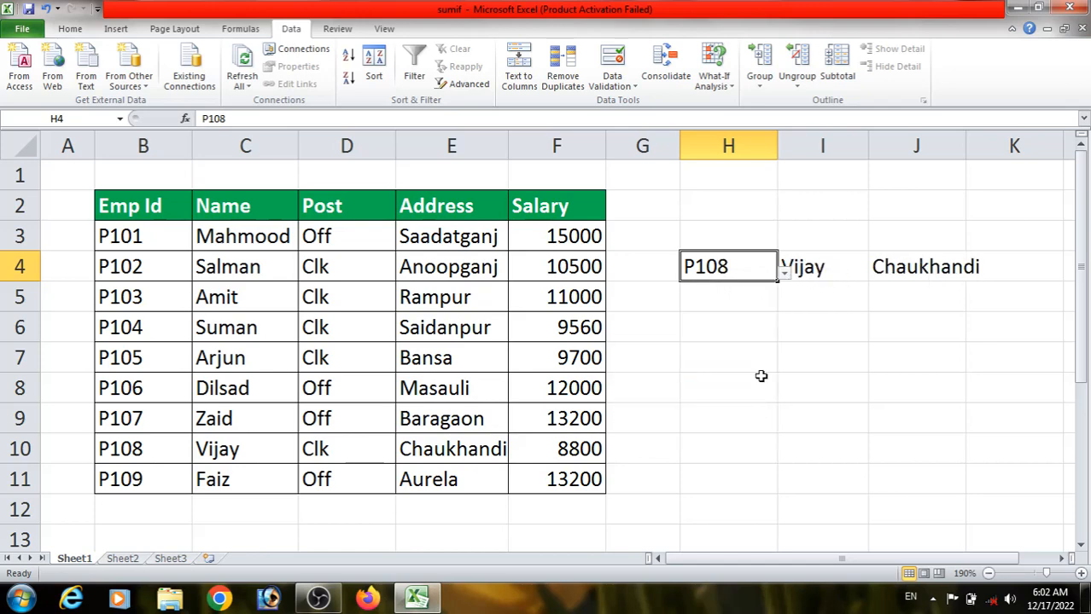
{"action": "left_click", "coordinate": [756, 351]}
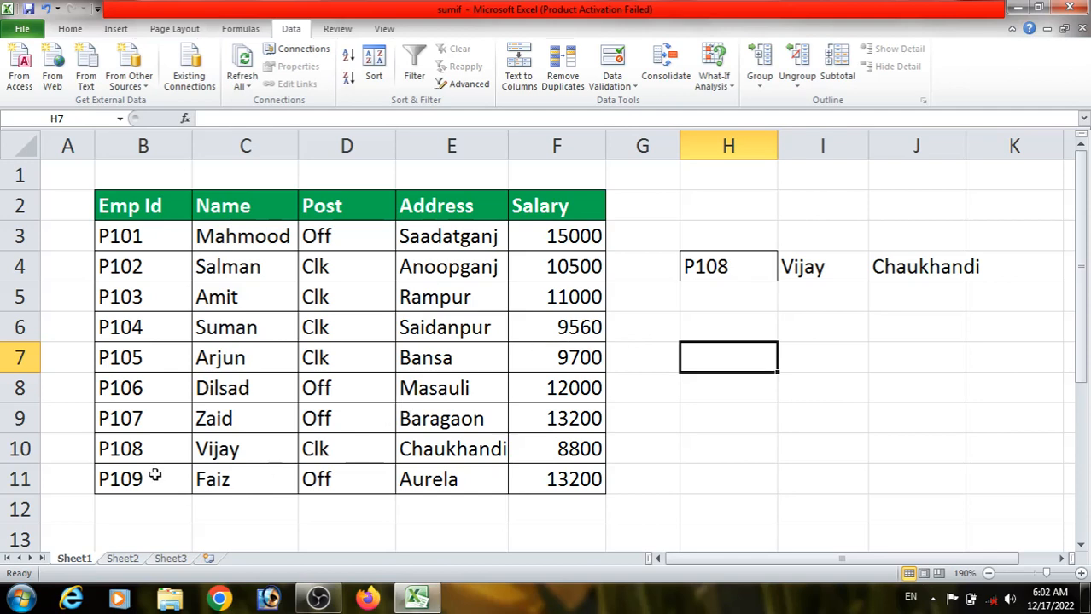
On Sheet2, begin a VLOOKUP formula in cell D6 with C6 as the lookup value
{"action": "left_click", "coordinate": [122, 559]}
{"action": "left_click", "coordinate": [320, 297]}
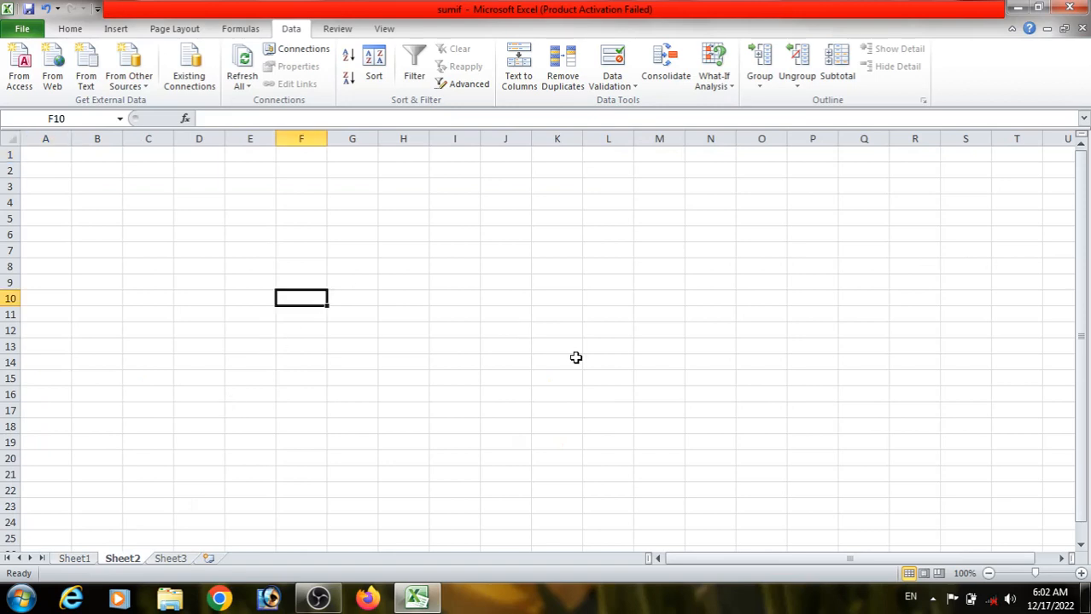
{"action": "left_click", "coordinate": [1081, 573]}
{"action": "left_click", "coordinate": [1080, 574]}
{"action": "left_click", "coordinate": [1081, 574]}
{"action": "left_click", "coordinate": [1081, 573]}
{"action": "left_click", "coordinate": [1080, 573]}
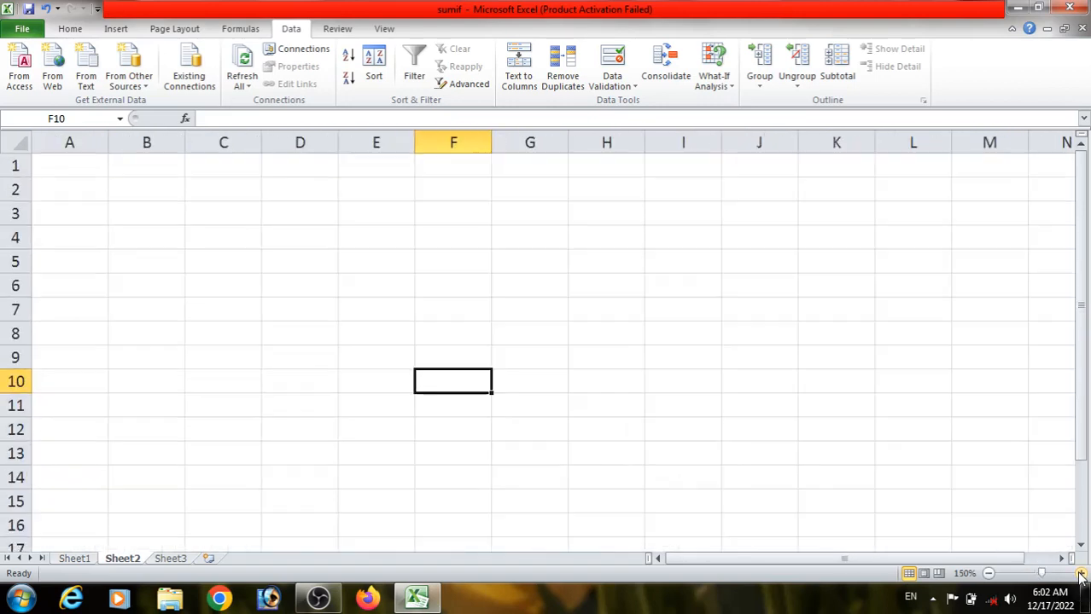
{"action": "left_click", "coordinate": [331, 287]}
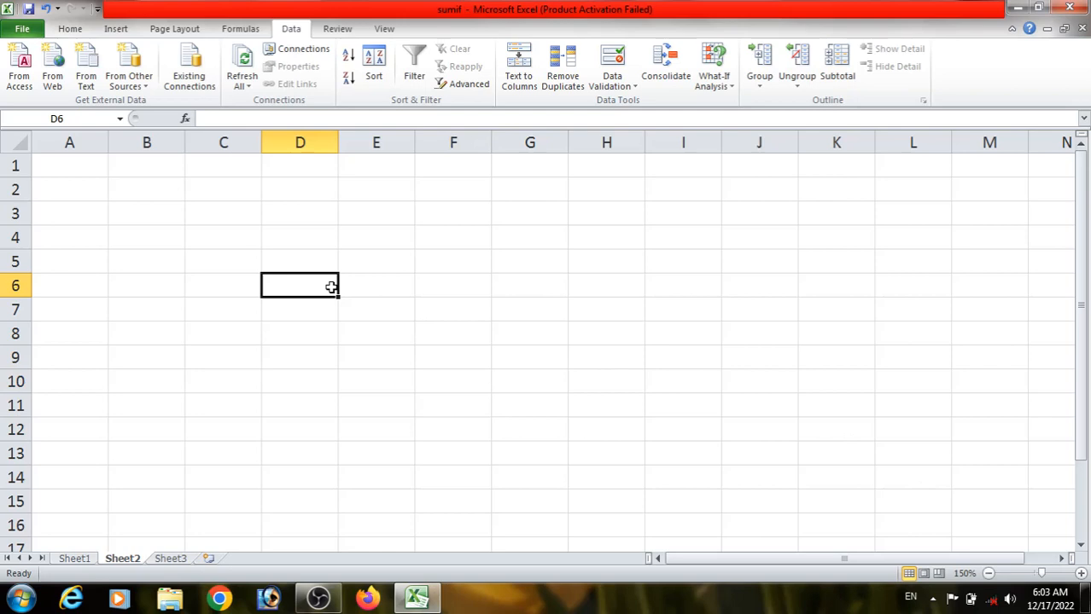
{"action": "type", "text": "=vl"}
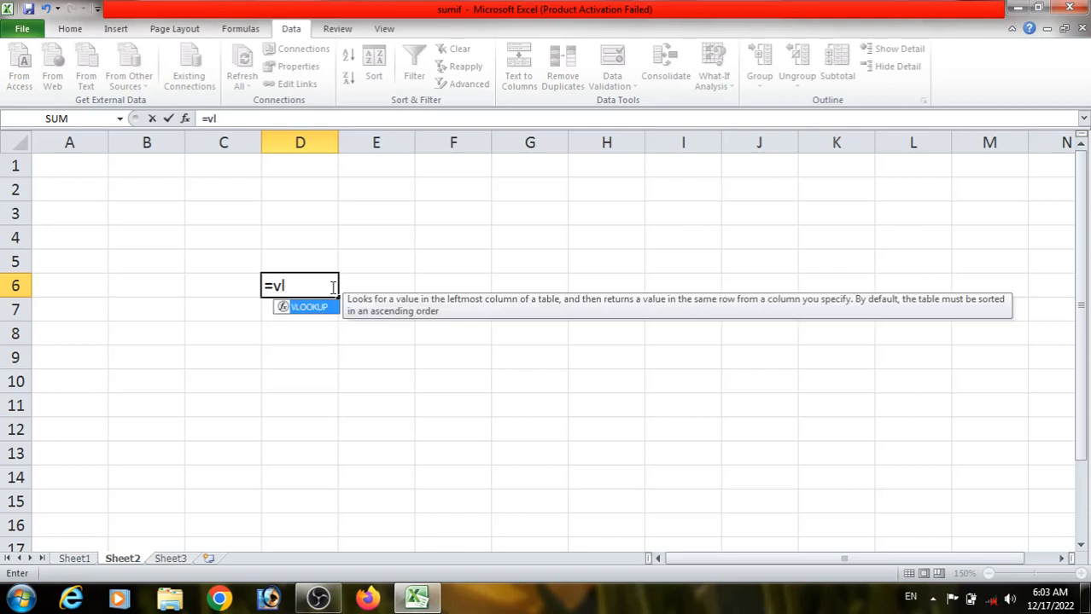
{"action": "key", "text": "Tab"}
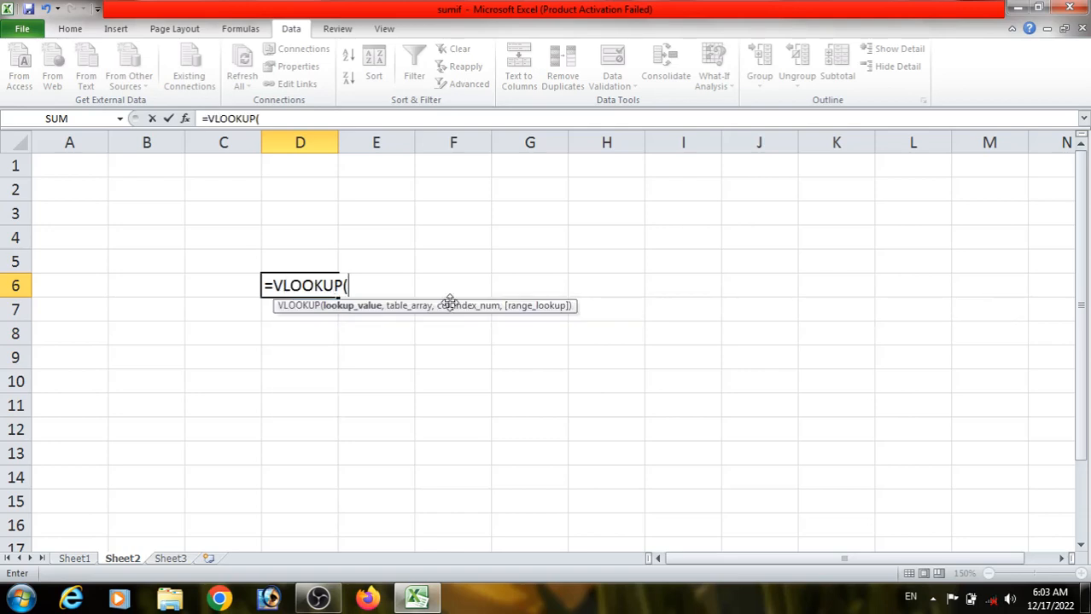
{"action": "left_click", "coordinate": [224, 287]}
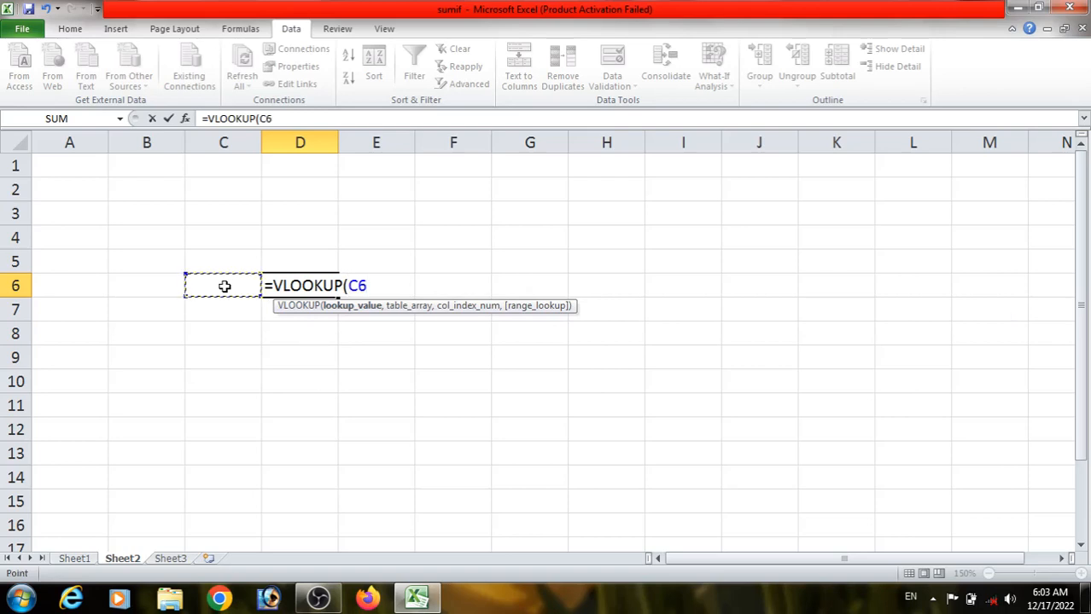
{"action": "type", "text": ","}
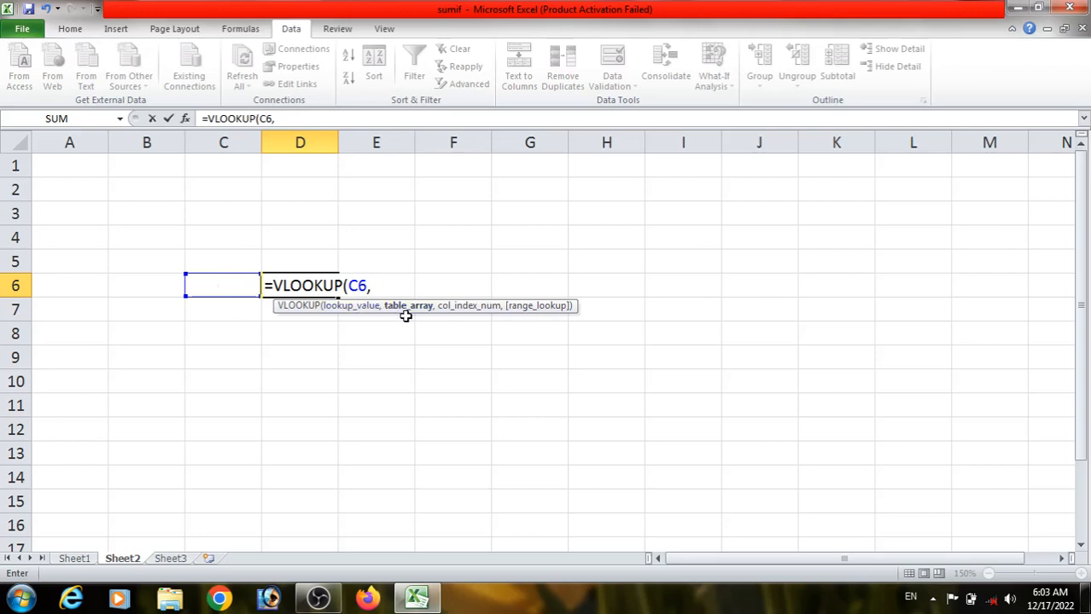
Complete the D6 formula with table array Sheet1!B2:F11, column index 2 and range lookup 0, and enter it
{"action": "left_click", "coordinate": [74, 559]}
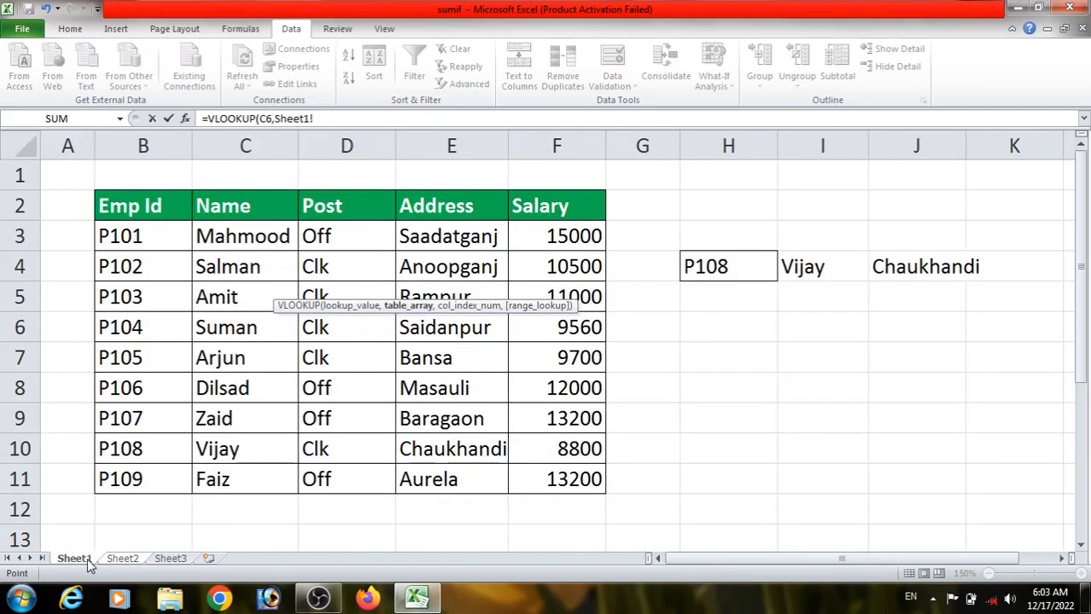
{"action": "left_click", "coordinate": [157, 211]}
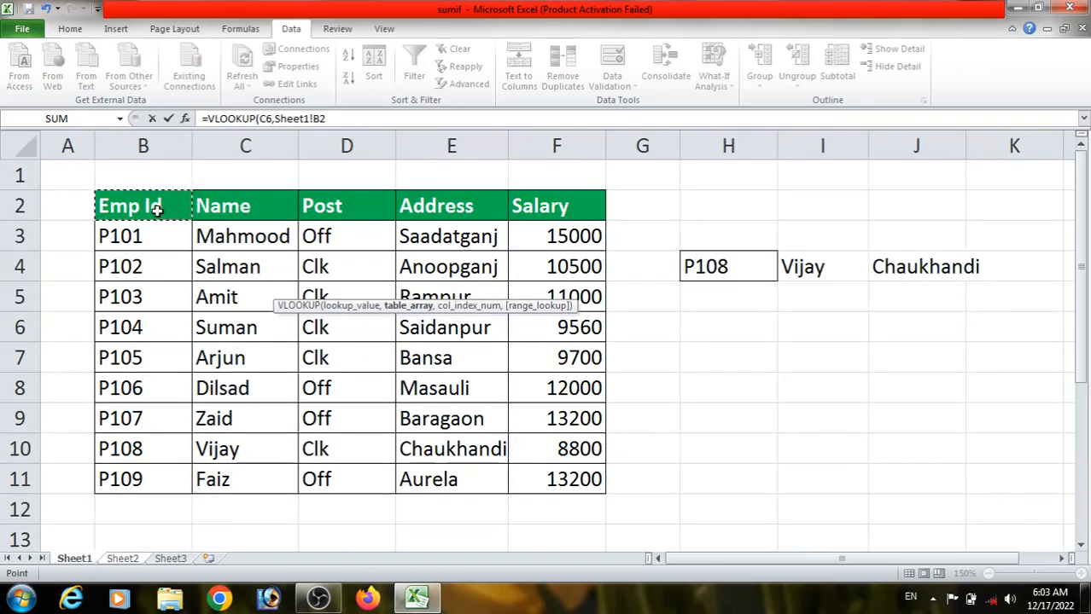
{"action": "left_click_drag", "start_coordinate": [157, 211], "coordinate": [576, 472]}
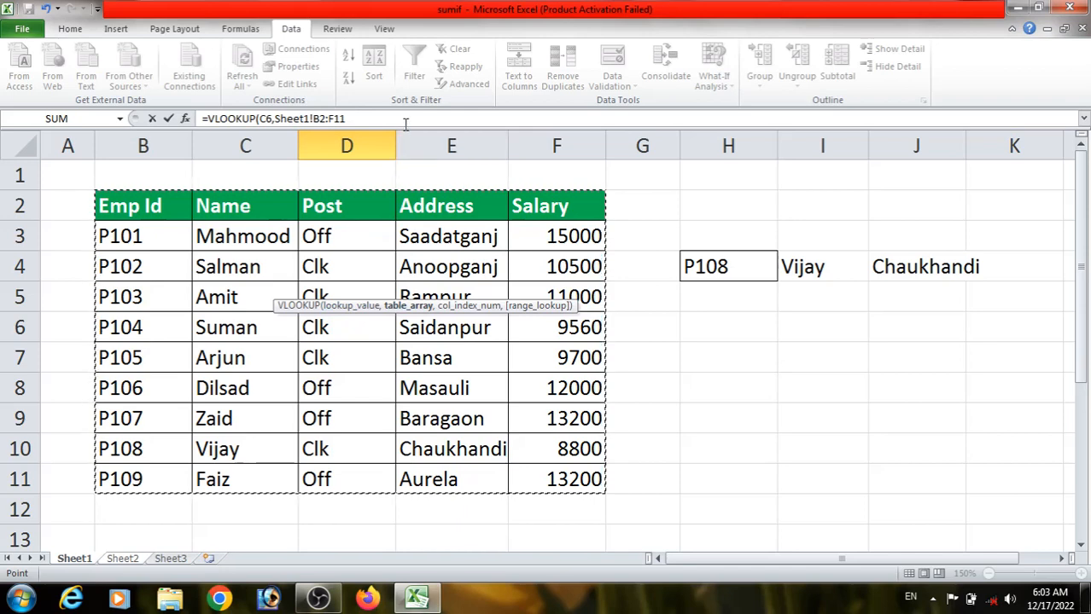
{"action": "type", "text": ",2"}
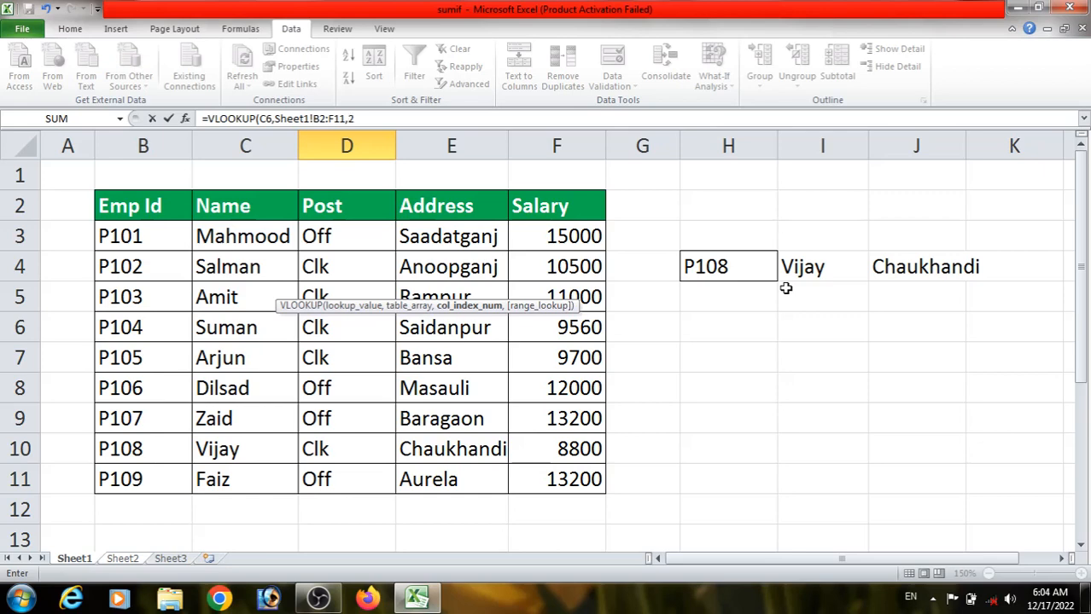
{"action": "type", "text": ","}
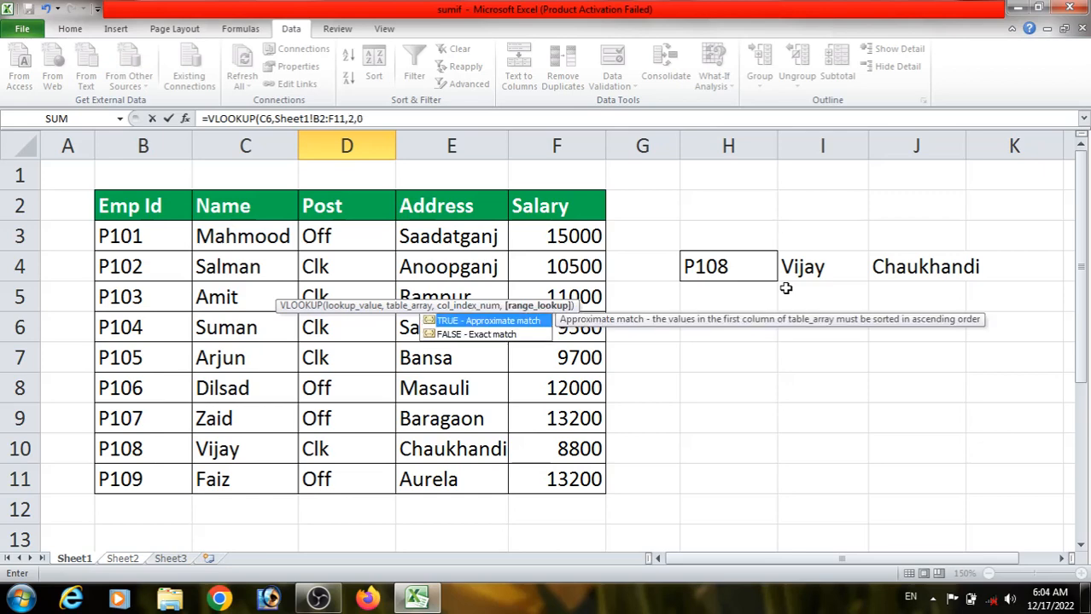
{"action": "type", "text": "0"}
{"action": "key", "text": "Return"}
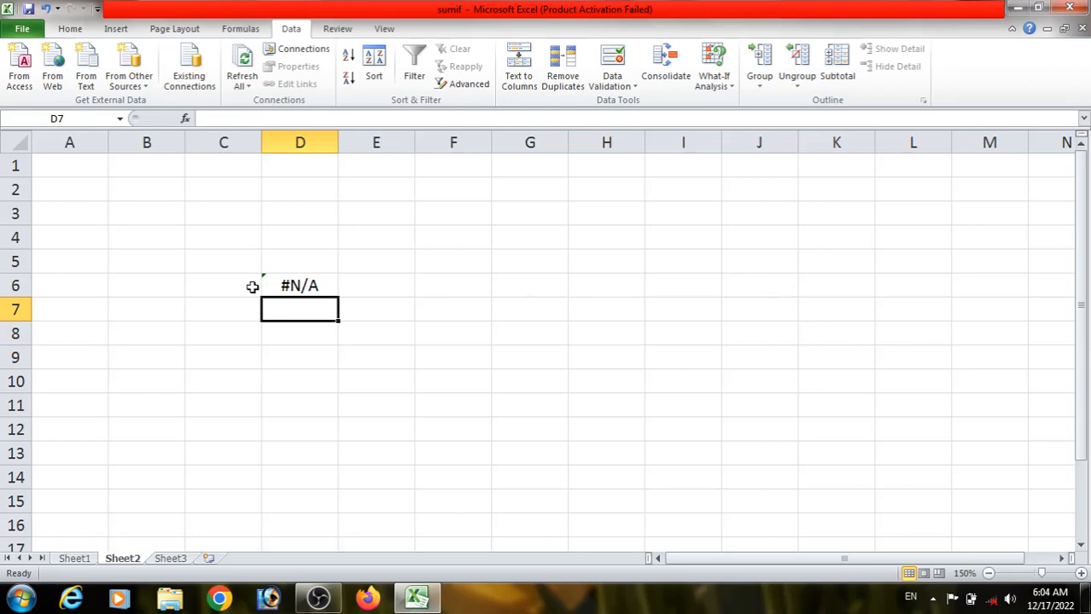
Copy the employee ID from B8 on Sheet1 into C6 on Sheet2 and check the name lookup in D6
{"action": "left_click", "coordinate": [91, 559]}
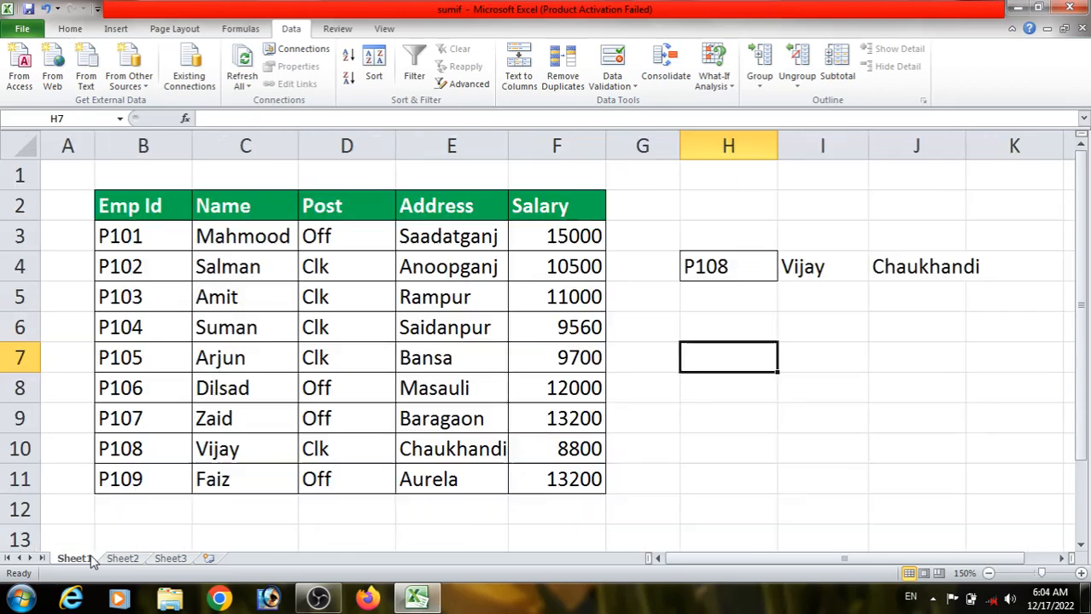
{"action": "left_click", "coordinate": [166, 389]}
{"action": "key", "text": "ctrl+c"}
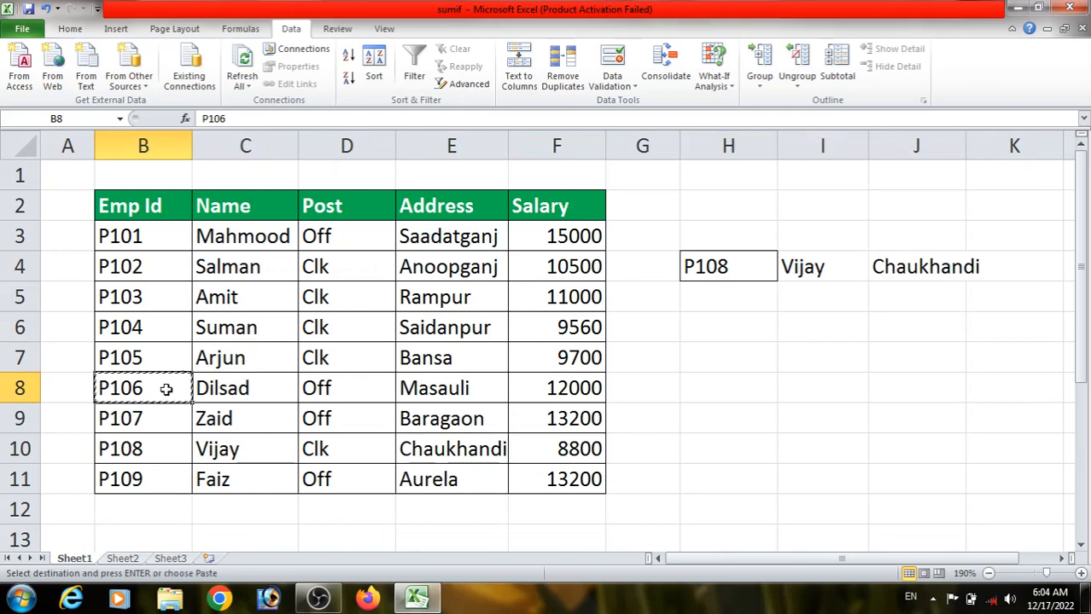
{"action": "left_click", "coordinate": [130, 559]}
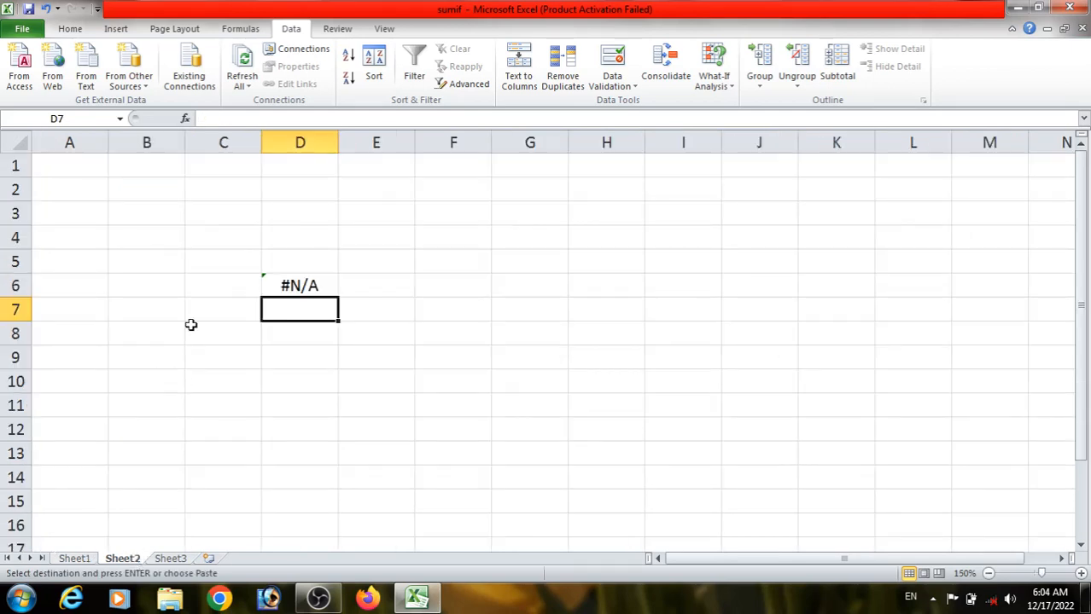
{"action": "left_click", "coordinate": [220, 286]}
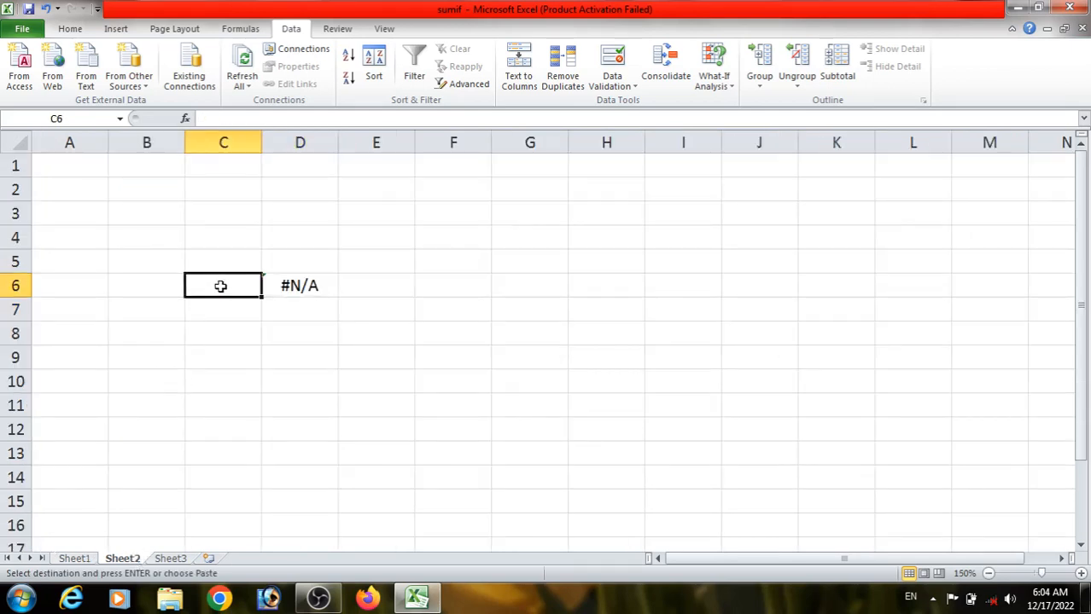
{"action": "key", "text": "Return"}
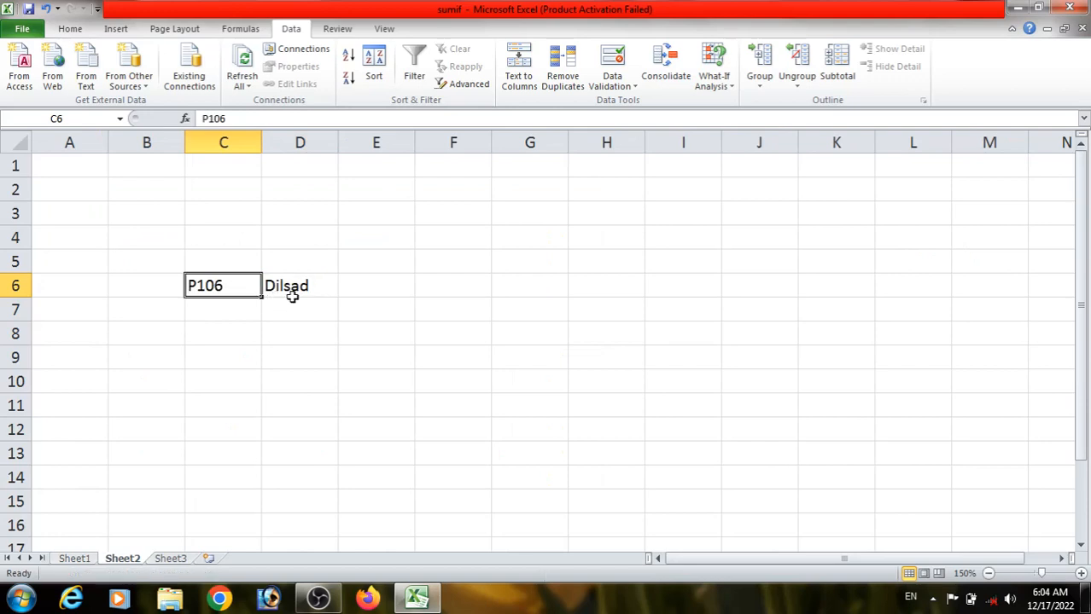
{"action": "left_click", "coordinate": [292, 296]}
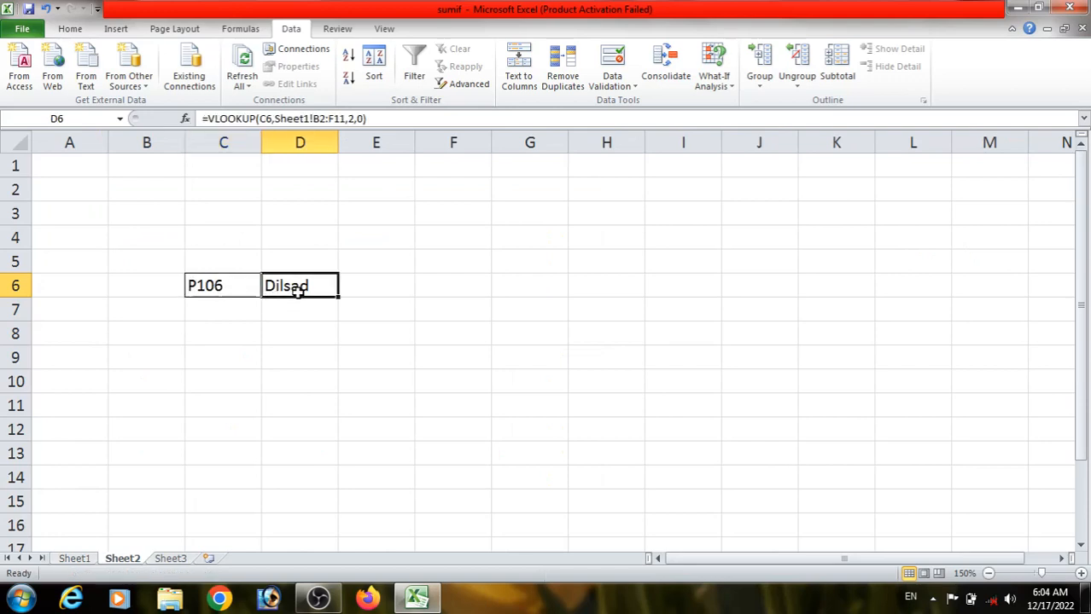
Compare the name lookup on Sheet2 with C8 on Sheet1, and review the H4:J4 lookup cells on Sheet1 before returning to Sheet2
{"action": "left_click", "coordinate": [84, 559]}
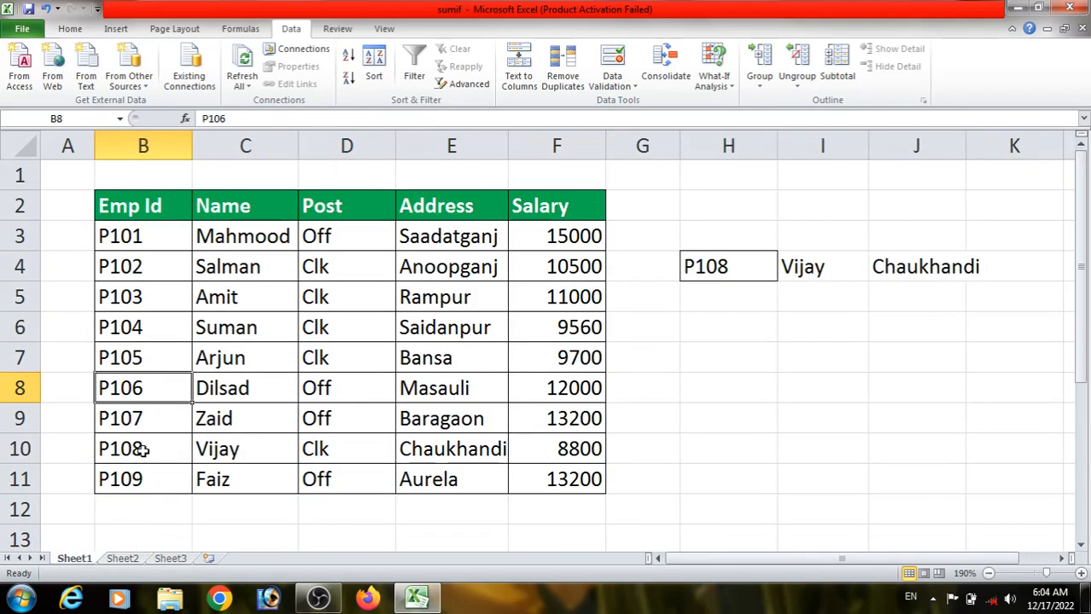
{"action": "left_click", "coordinate": [219, 387]}
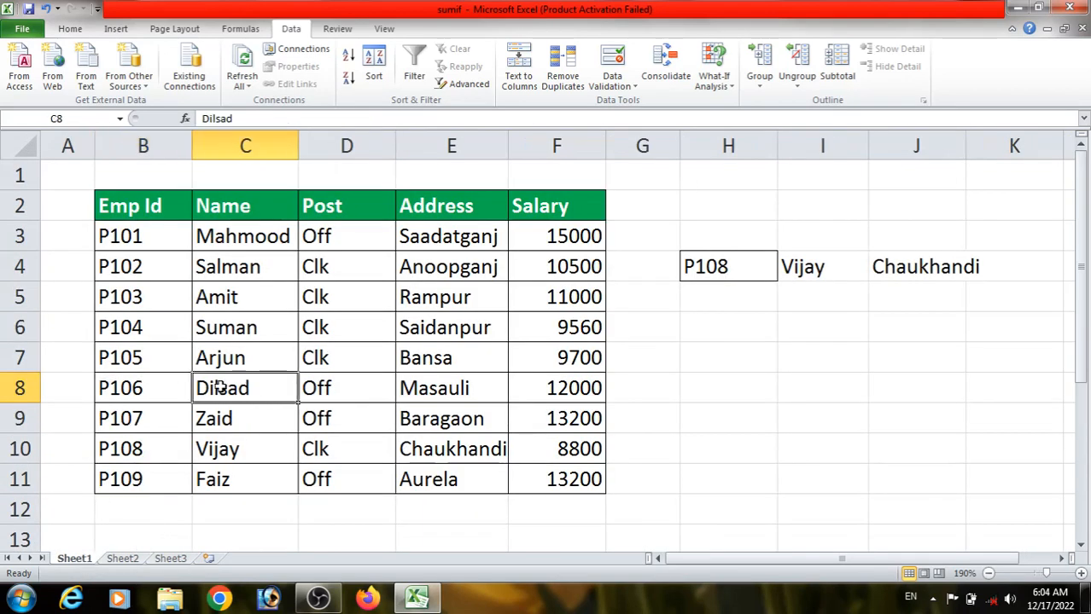
{"action": "left_click", "coordinate": [128, 562]}
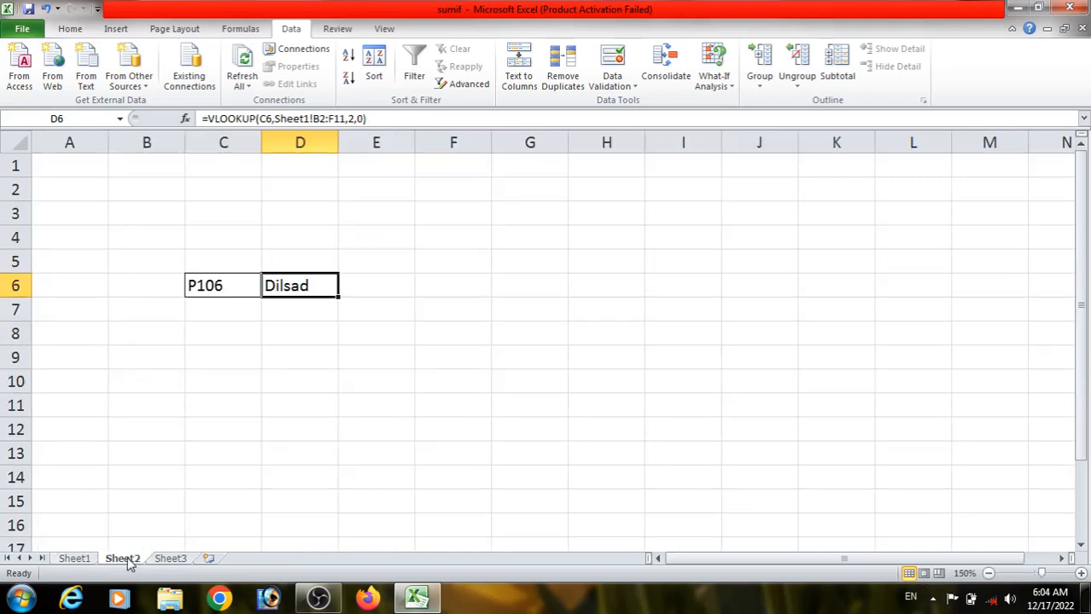
{"action": "left_click", "coordinate": [312, 358]}
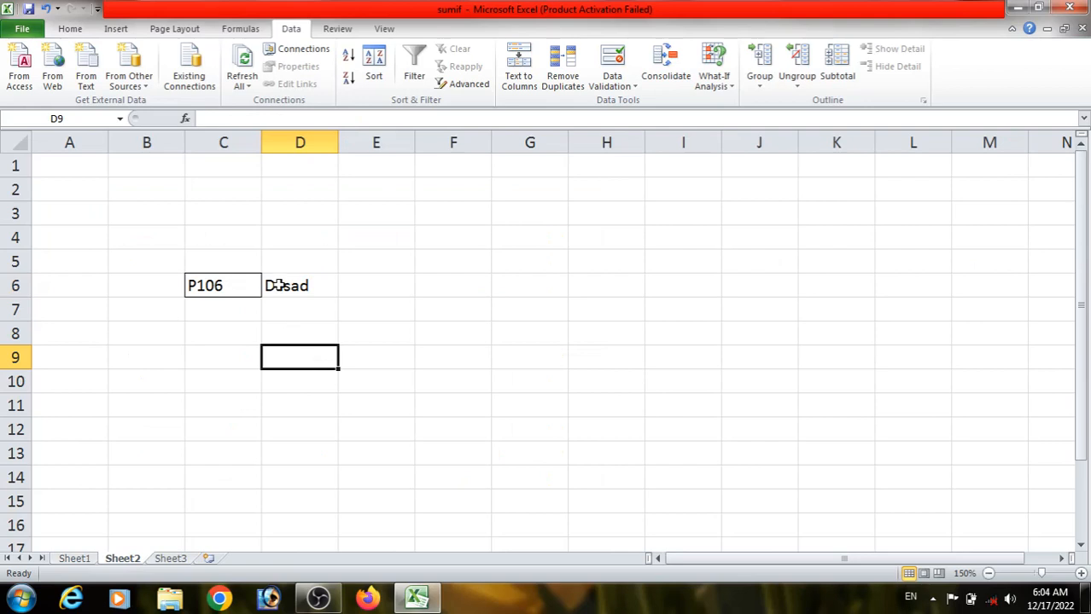
{"action": "left_click", "coordinate": [366, 285]}
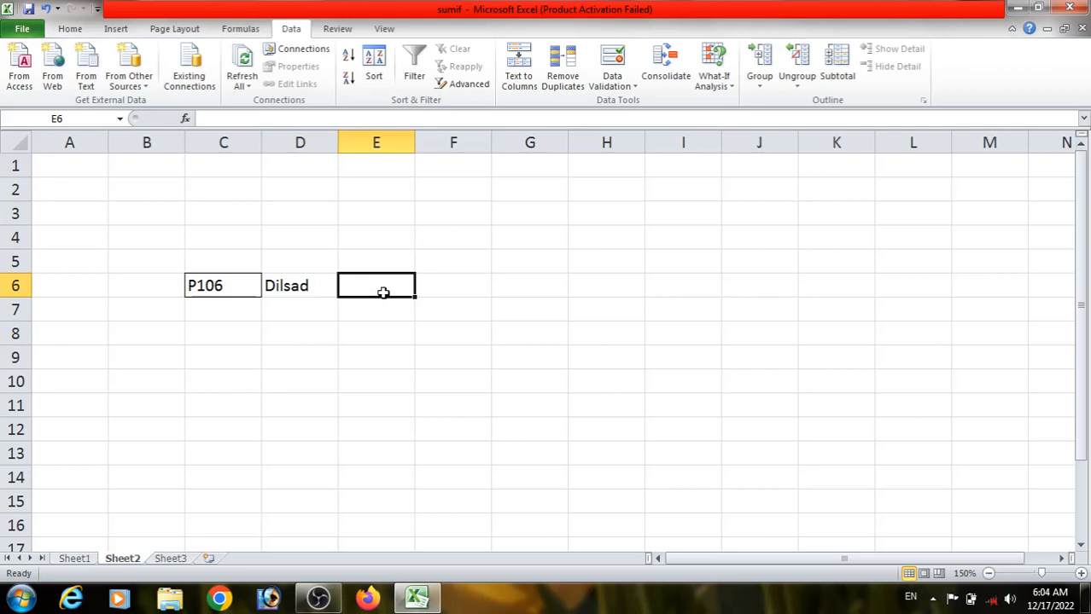
{"action": "left_click", "coordinate": [89, 562]}
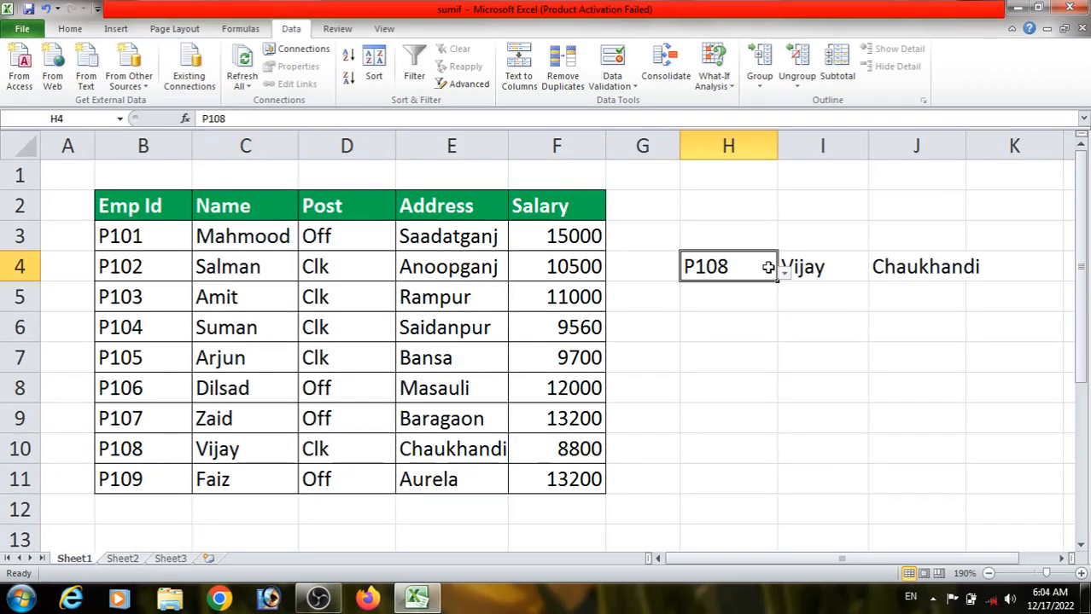
{"action": "left_click_drag", "start_coordinate": [770, 266], "coordinate": [905, 252]}
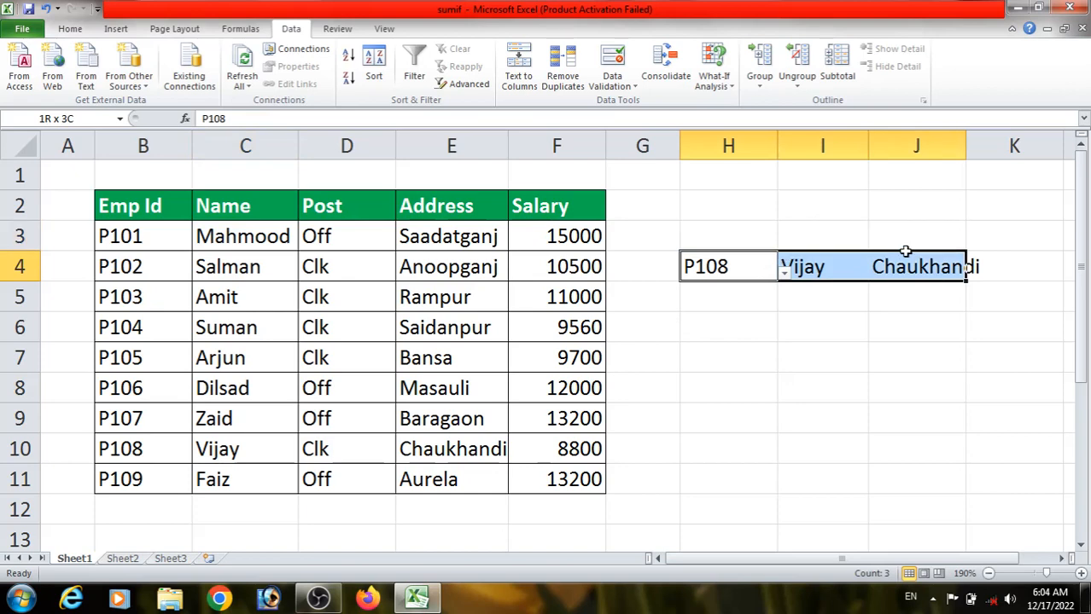
{"action": "left_click", "coordinate": [821, 328]}
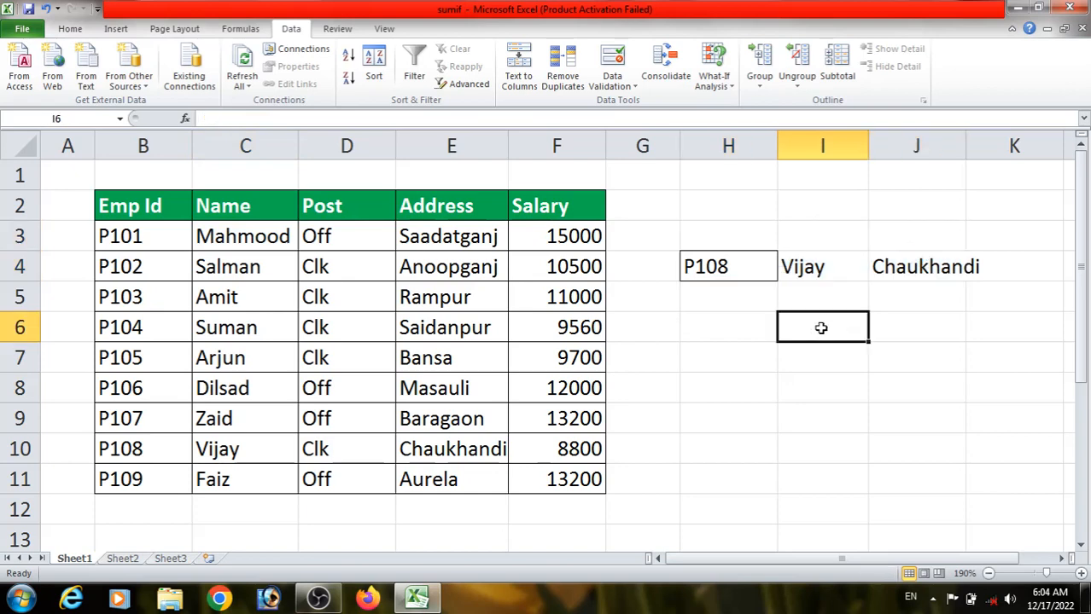
{"action": "left_click", "coordinate": [132, 563]}
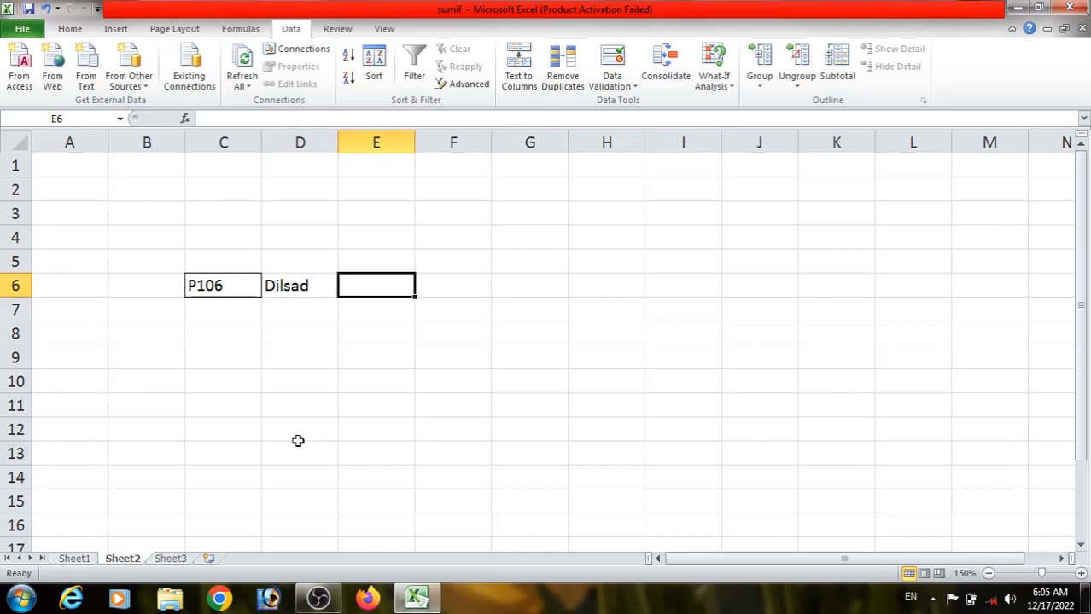
Create a new blank workbook and keep it in front of the sumif workbook
{"action": "key", "text": "ctrl+n"}
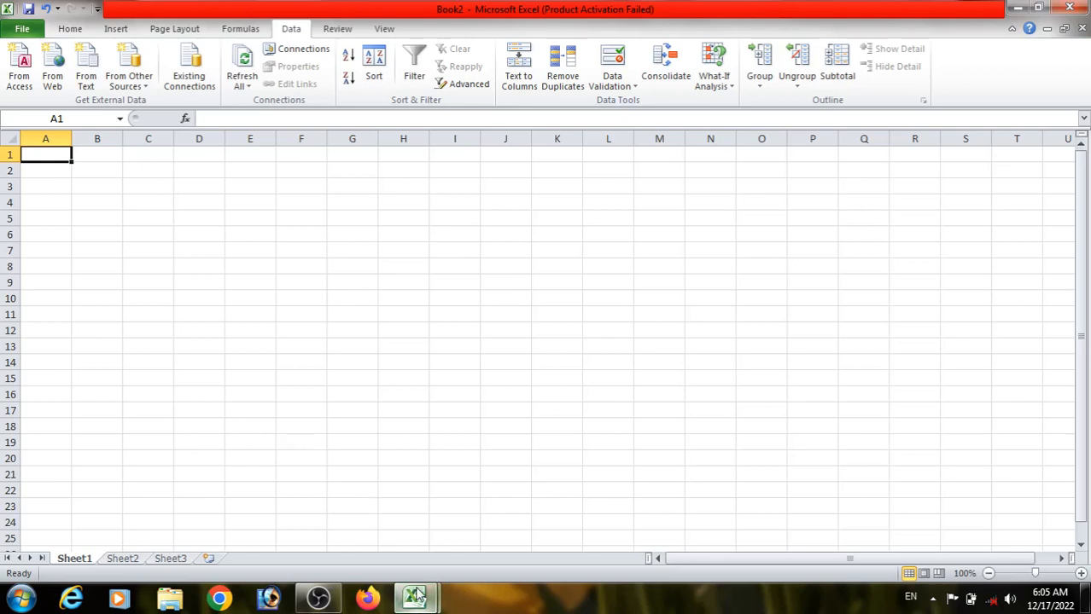
{"action": "mouse_move", "coordinate": [418, 602]}
{"action": "mouse_move", "coordinate": [373, 503]}
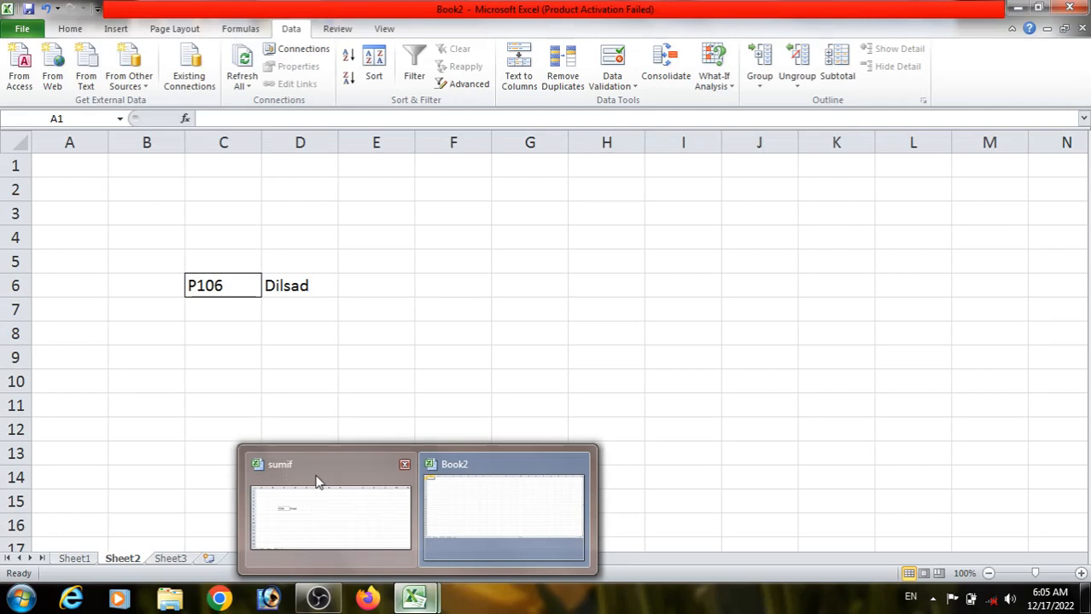
{"action": "mouse_move", "coordinate": [491, 506]}
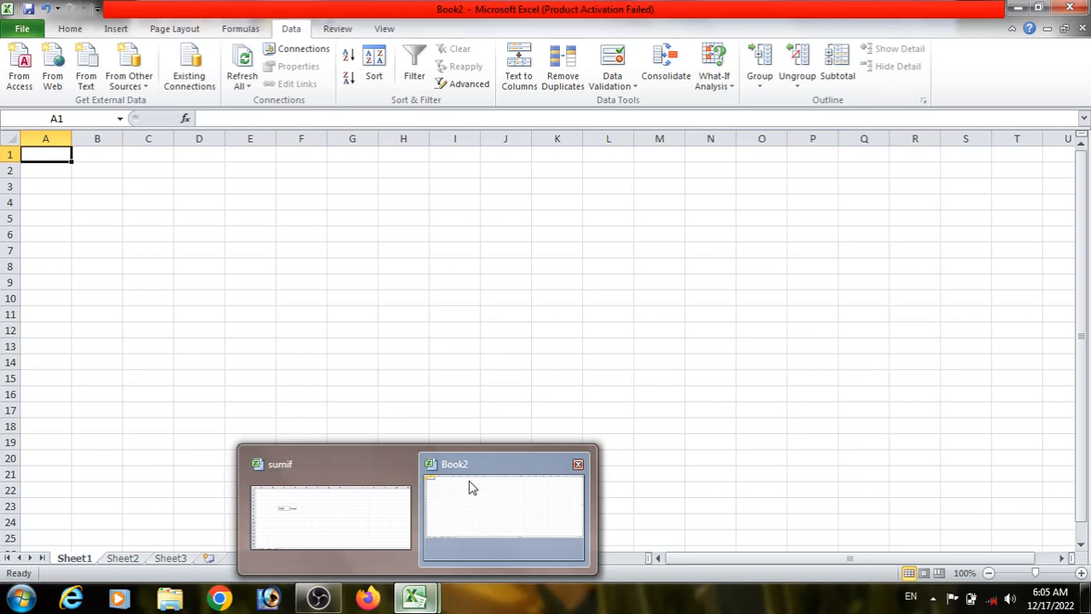
{"action": "left_click", "coordinate": [471, 488]}
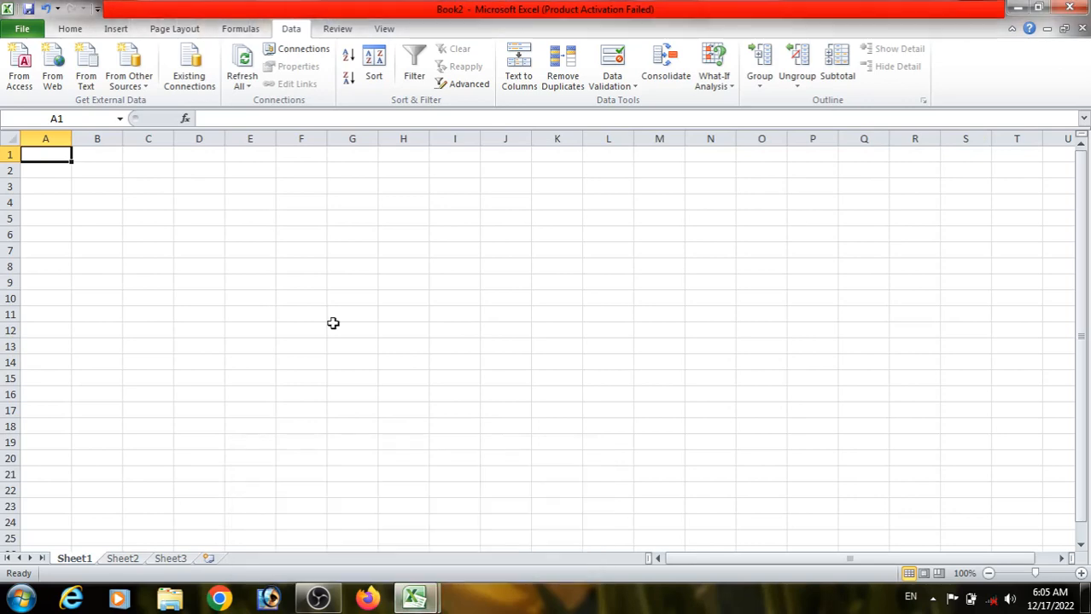
On Sheet1 of the new workbook, begin a VLOOKUP formula in cell D7 with C7 as the lookup value
{"action": "left_click", "coordinate": [507, 394]}
{"action": "left_click", "coordinate": [1081, 574]}
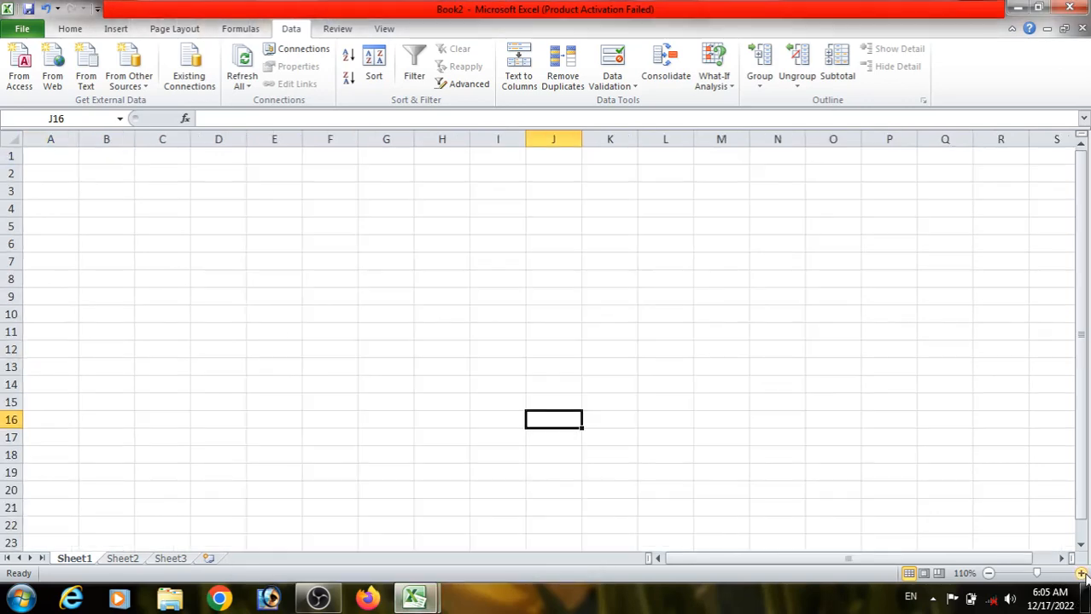
{"action": "left_click", "coordinate": [1080, 573]}
{"action": "left_click", "coordinate": [1081, 574]}
{"action": "left_click", "coordinate": [1081, 573]}
{"action": "left_click", "coordinate": [1080, 573]}
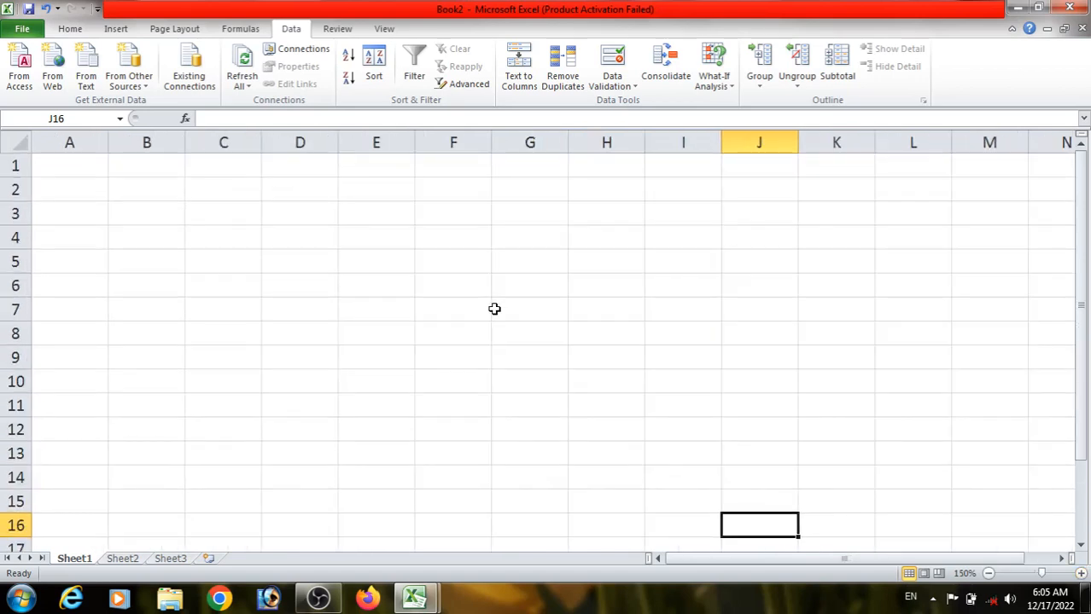
{"action": "left_click", "coordinate": [325, 313]}
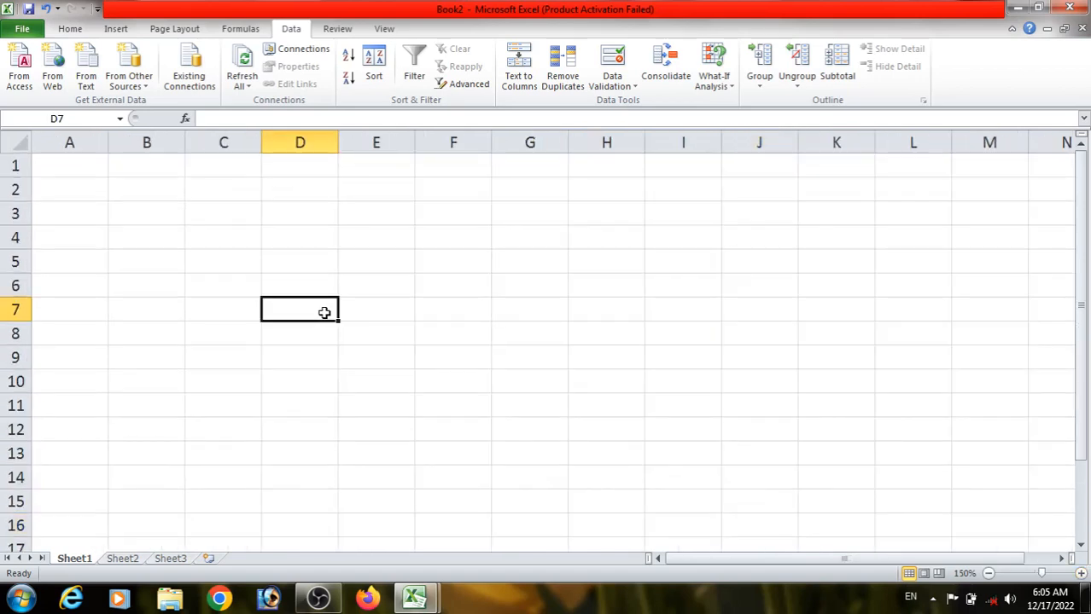
{"action": "type", "text": "=v"}
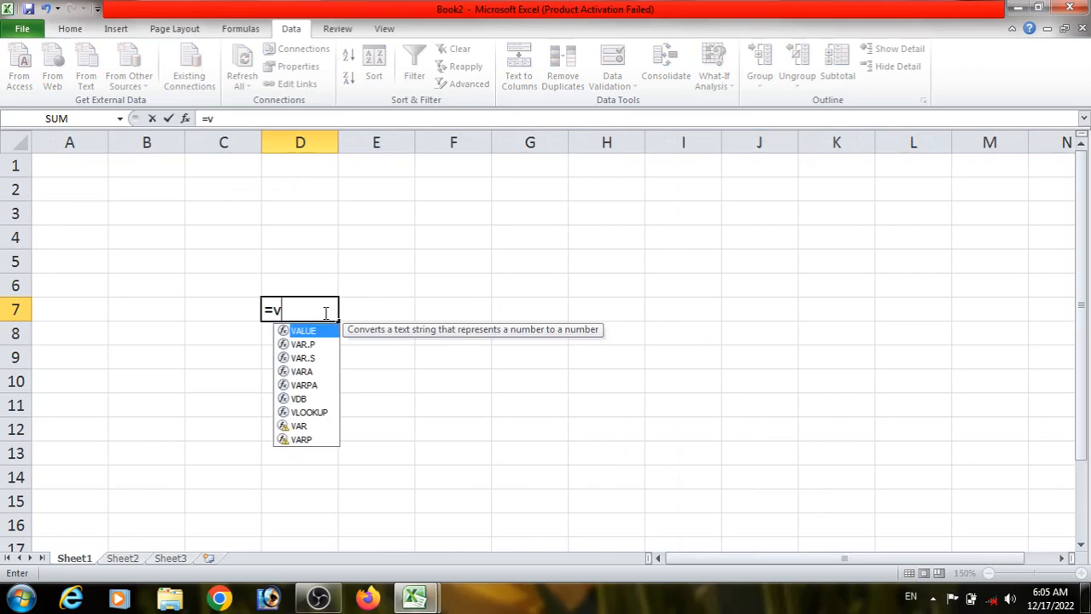
{"action": "type", "text": "lo"}
{"action": "key", "text": "Tab"}
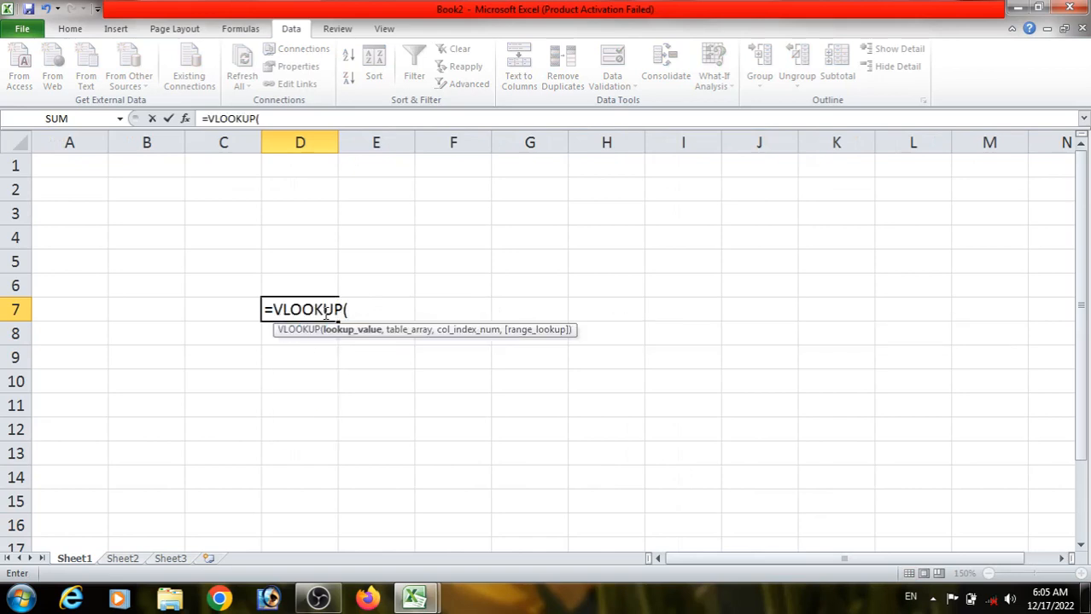
{"action": "left_click", "coordinate": [231, 309]}
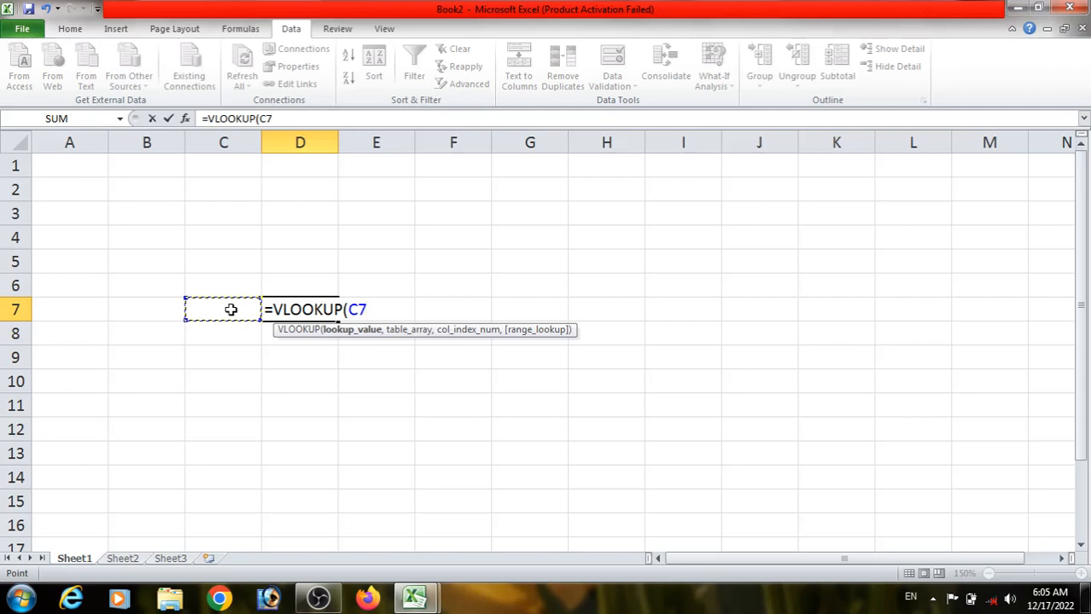
Complete the D7 formula with table array $B$2:$F$11 from Sheet1 of sumif.xlsx, column index 2 and range lookup 0, and enter it
{"action": "type", "text": ","}
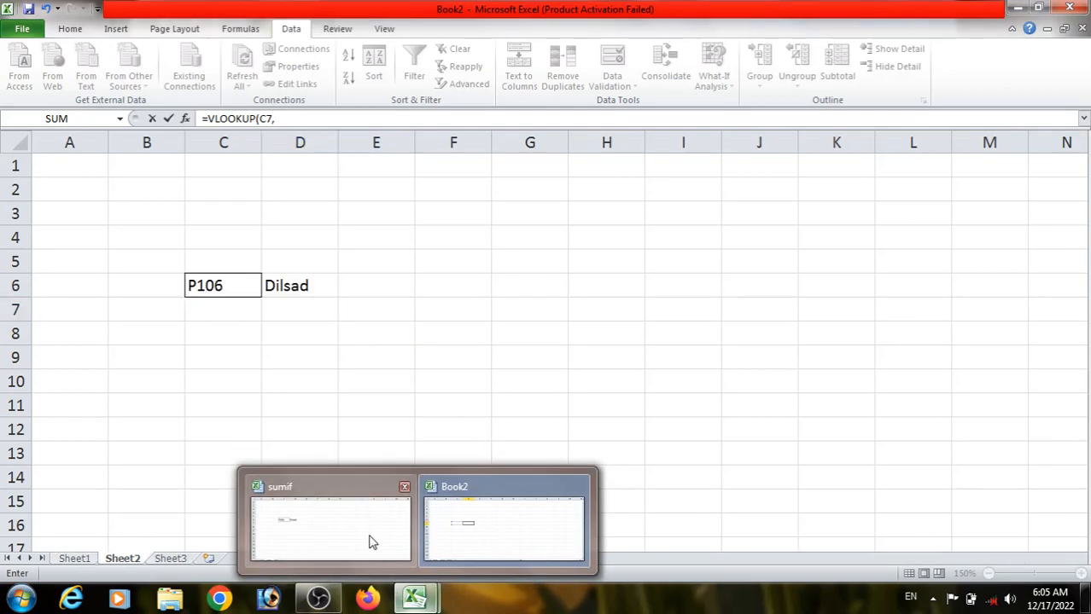
{"action": "left_click", "coordinate": [368, 535]}
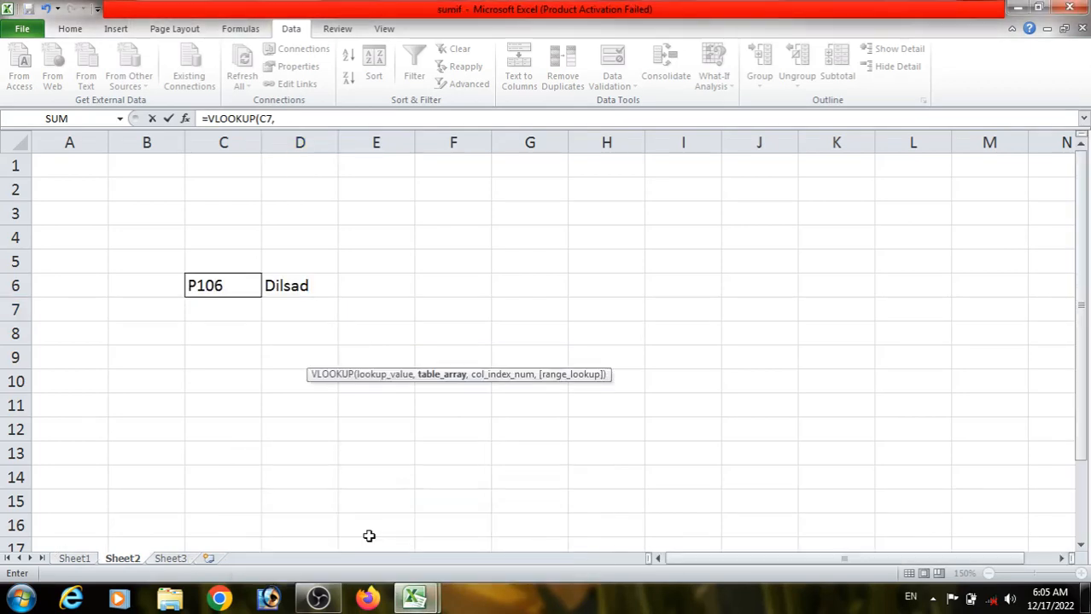
{"action": "left_click", "coordinate": [77, 559]}
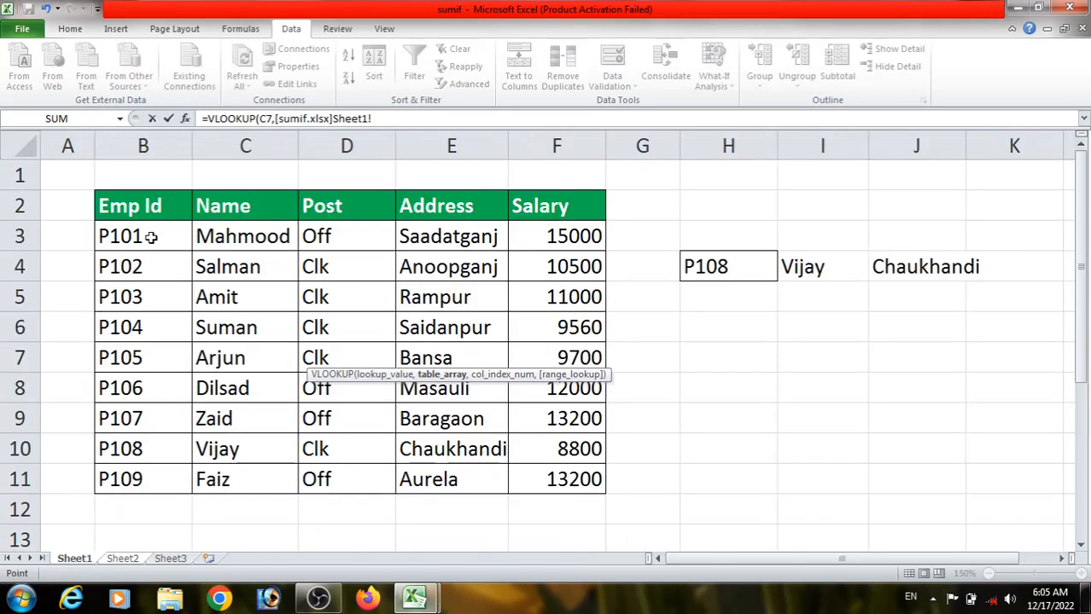
{"action": "left_click_drag", "start_coordinate": [133, 208], "coordinate": [578, 475]}
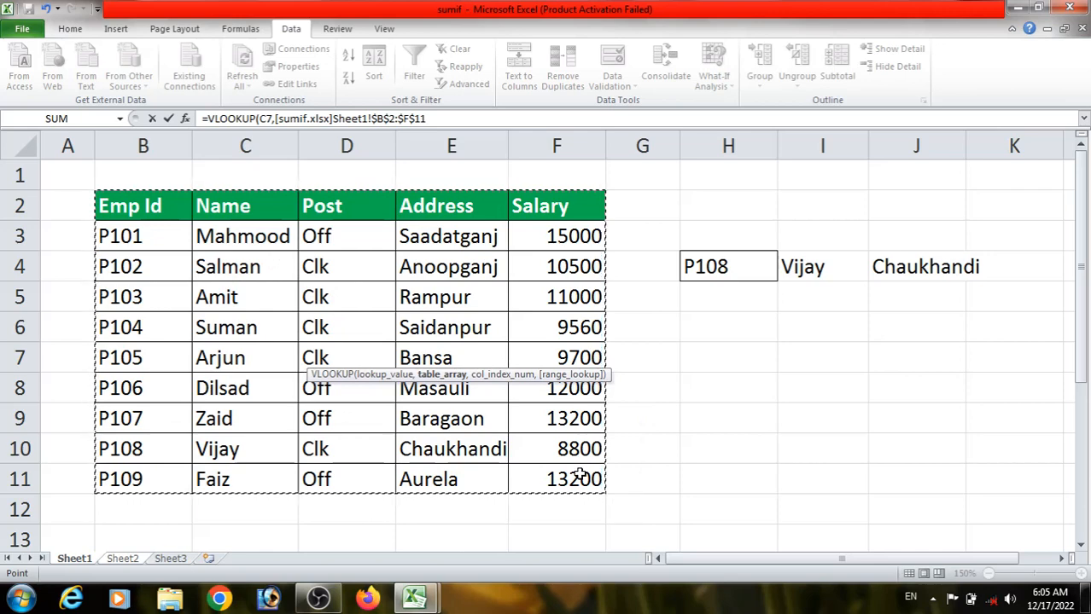
{"action": "type", "text": ",2"}
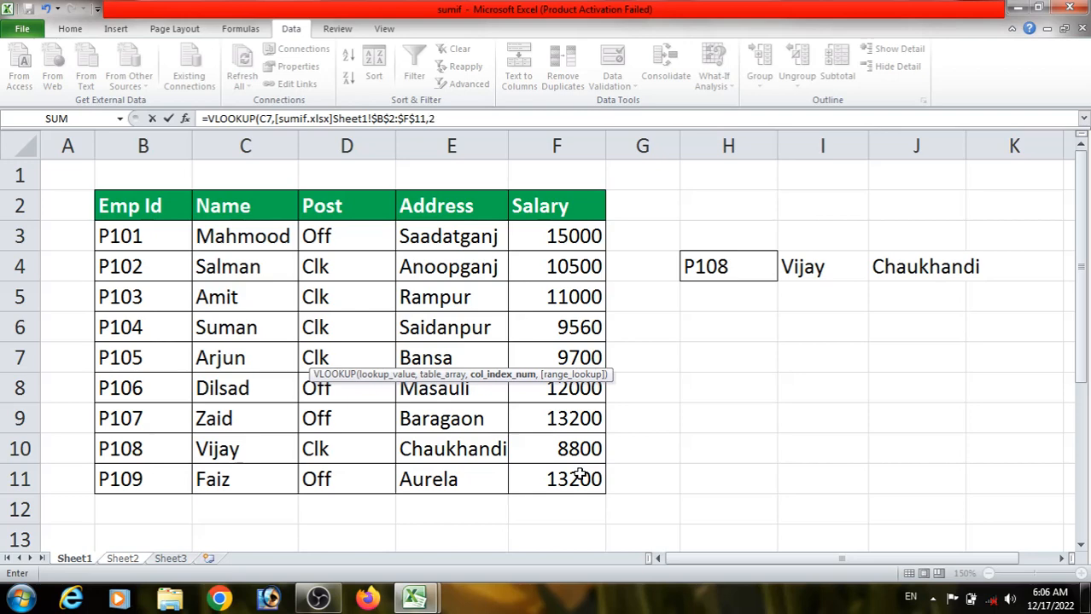
{"action": "type", "text": ",0"}
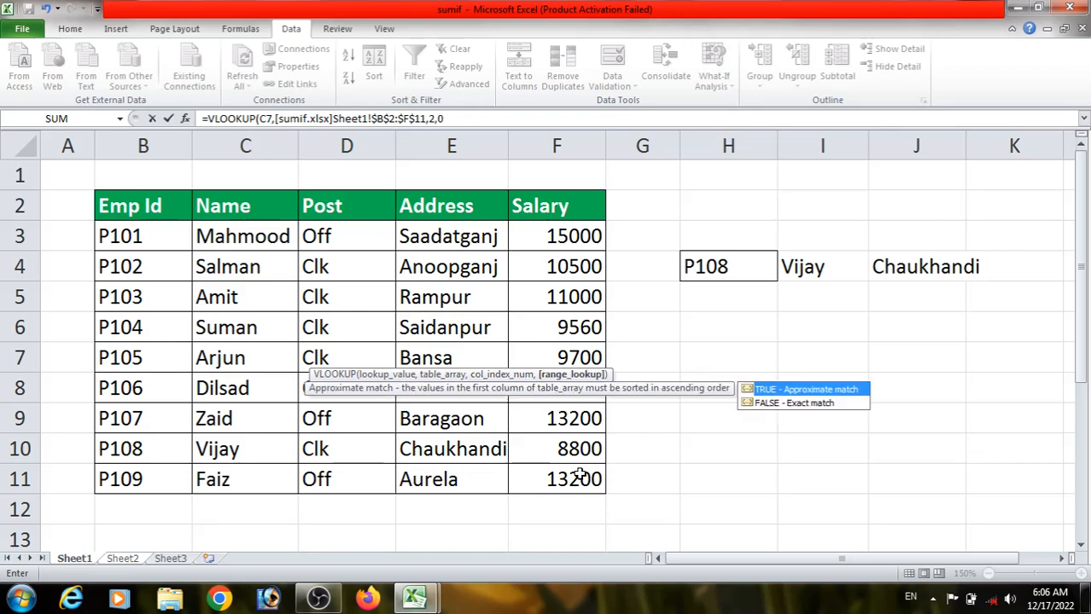
{"action": "key", "text": "Return"}
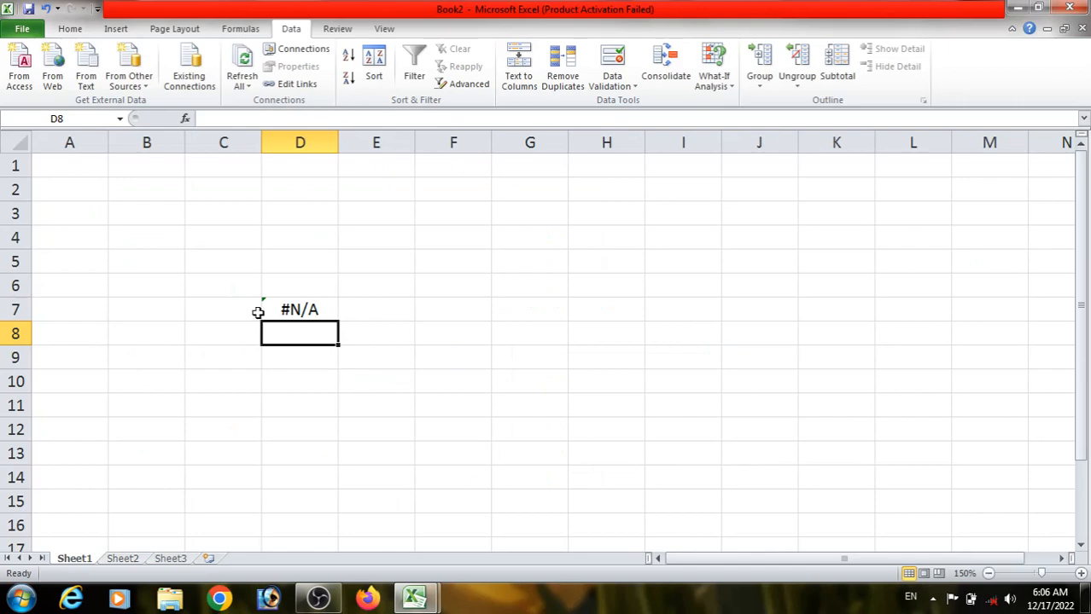
Copy the employee ID from B10 on Sheet1 of the sumif workbook into C7 of Book2
{"action": "mouse_move", "coordinate": [415, 599]}
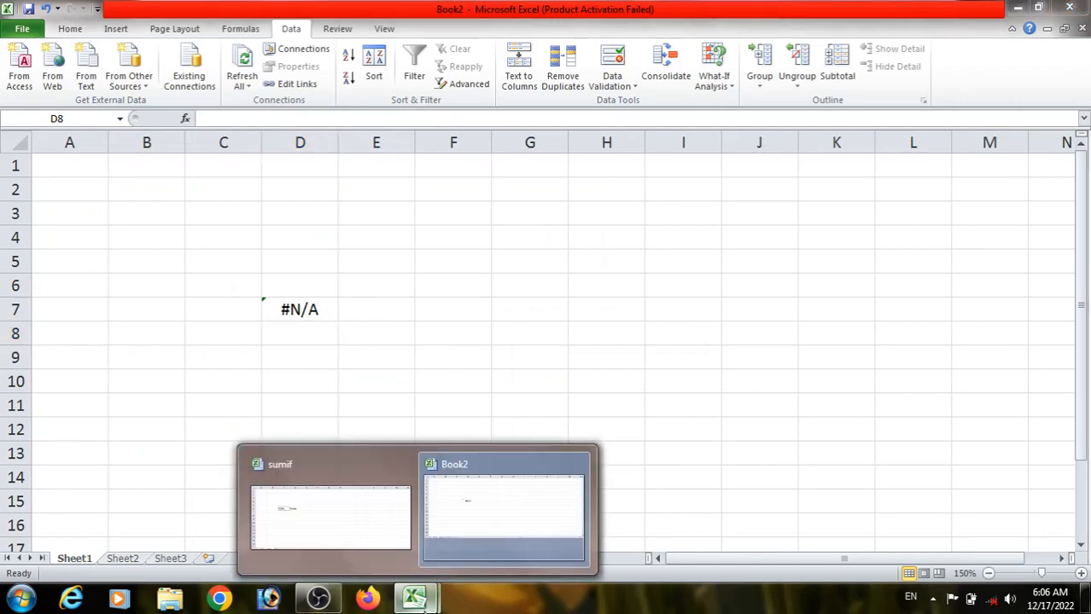
{"action": "left_click", "coordinate": [342, 510]}
{"action": "left_click", "coordinate": [85, 560]}
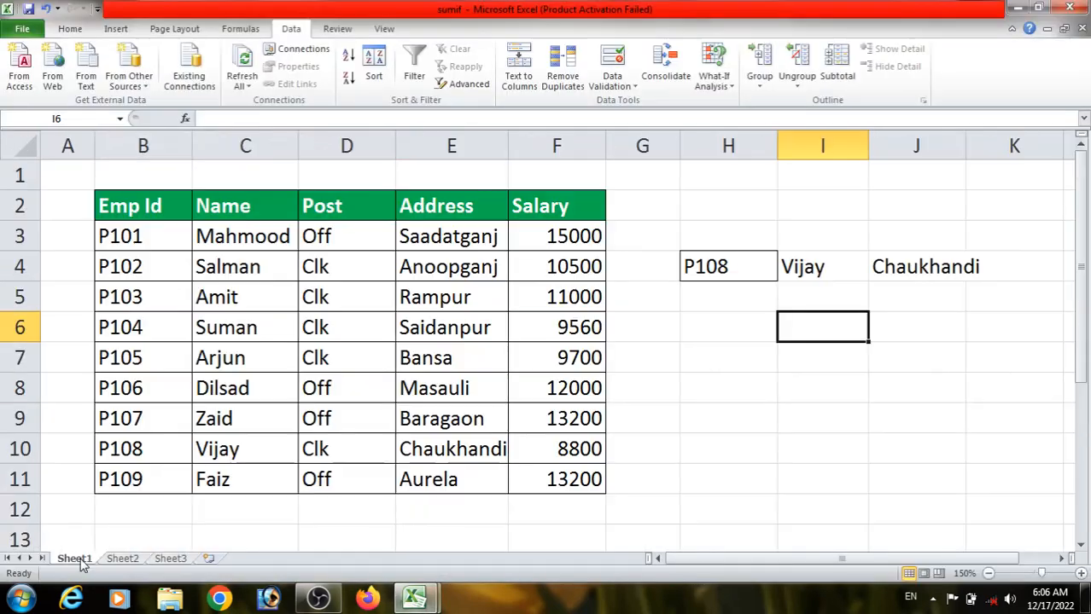
{"action": "left_click", "coordinate": [139, 446]}
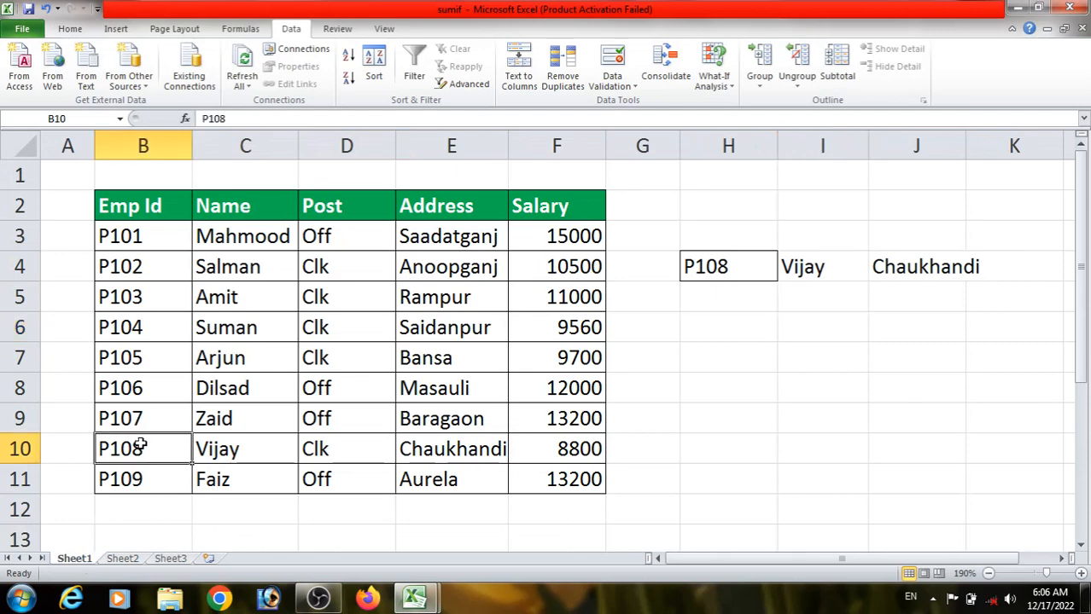
{"action": "key", "text": "ctrl+c"}
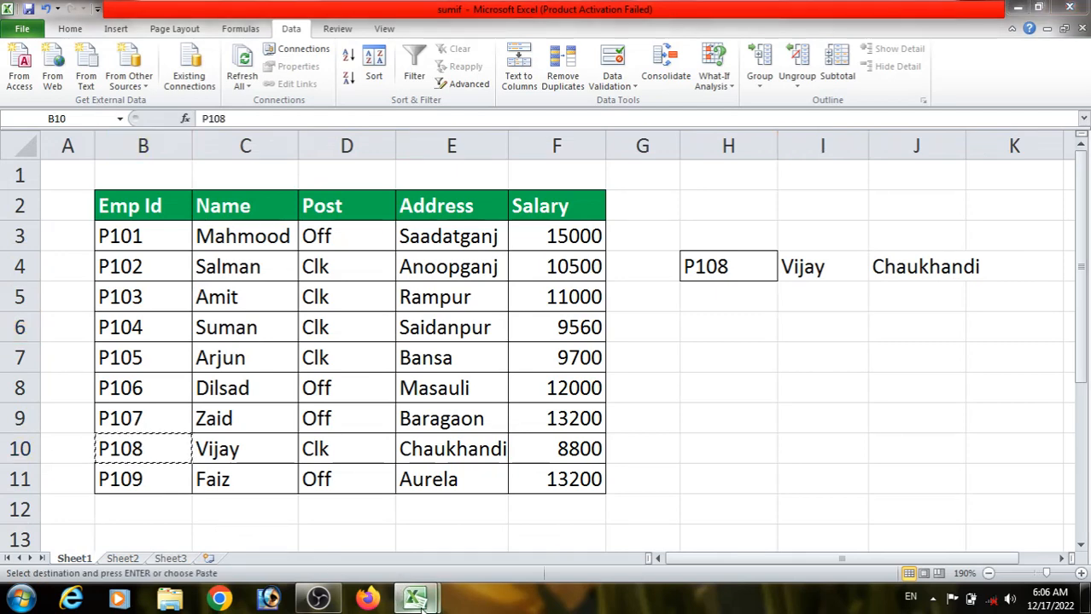
{"action": "mouse_move", "coordinate": [418, 602]}
{"action": "left_click", "coordinate": [487, 519]}
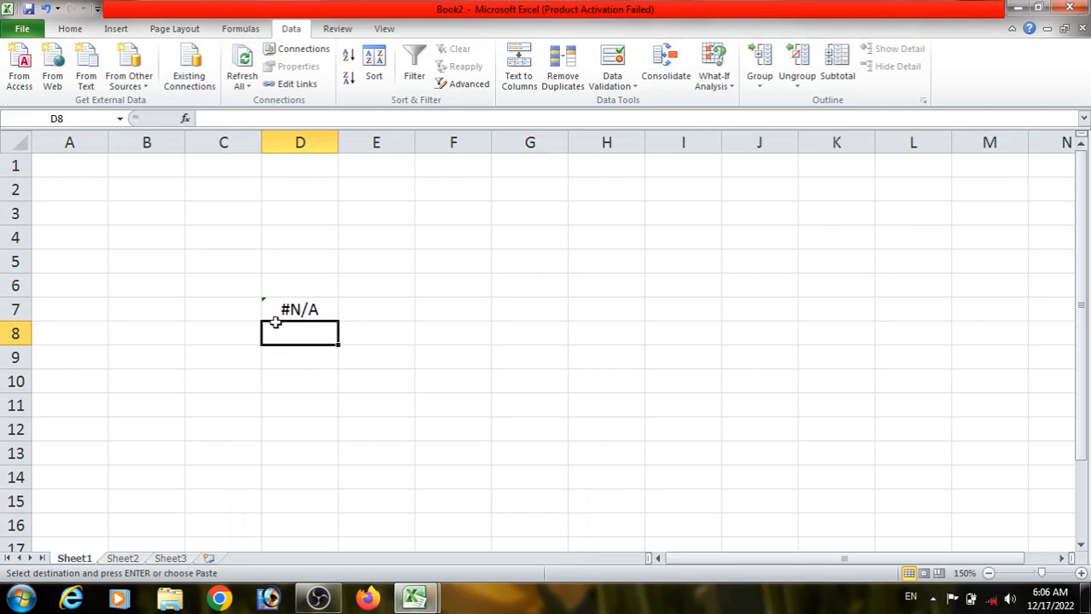
{"action": "left_click", "coordinate": [251, 312]}
{"action": "key", "text": "Return"}
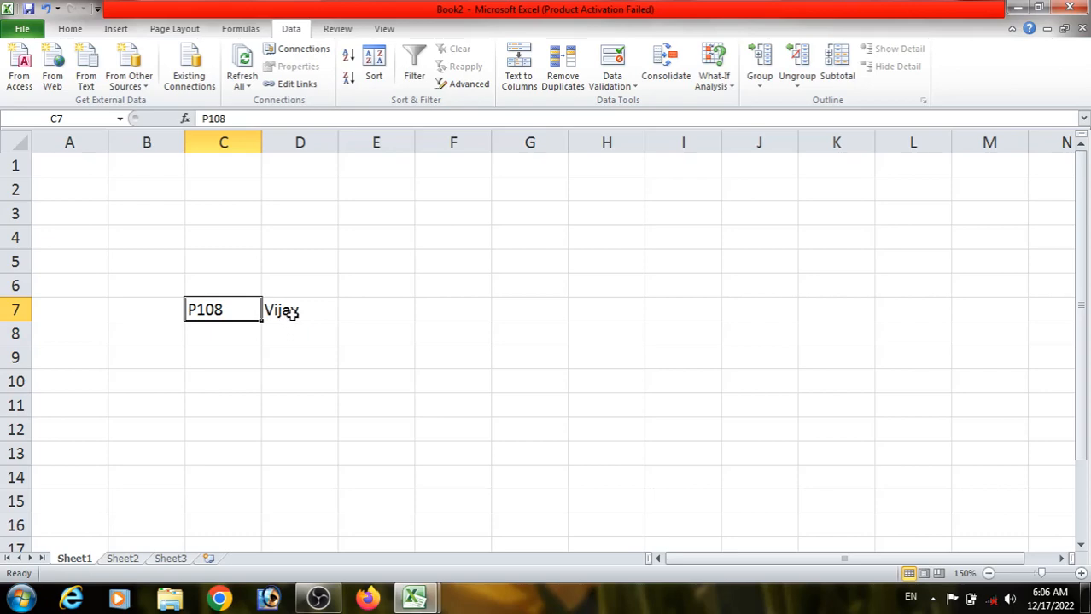
Check the name lookup in D7 of Book2 against the name in C10 on Sheet1 of the sumif workbook
{"action": "left_click", "coordinate": [291, 314]}
{"action": "mouse_move", "coordinate": [418, 600]}
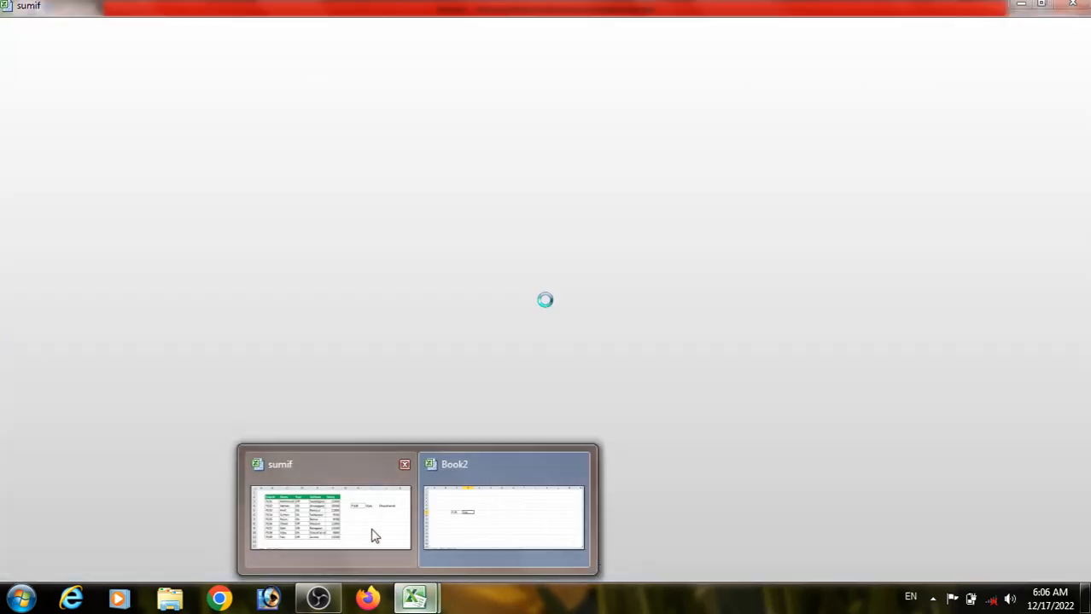
{"action": "left_click", "coordinate": [372, 533]}
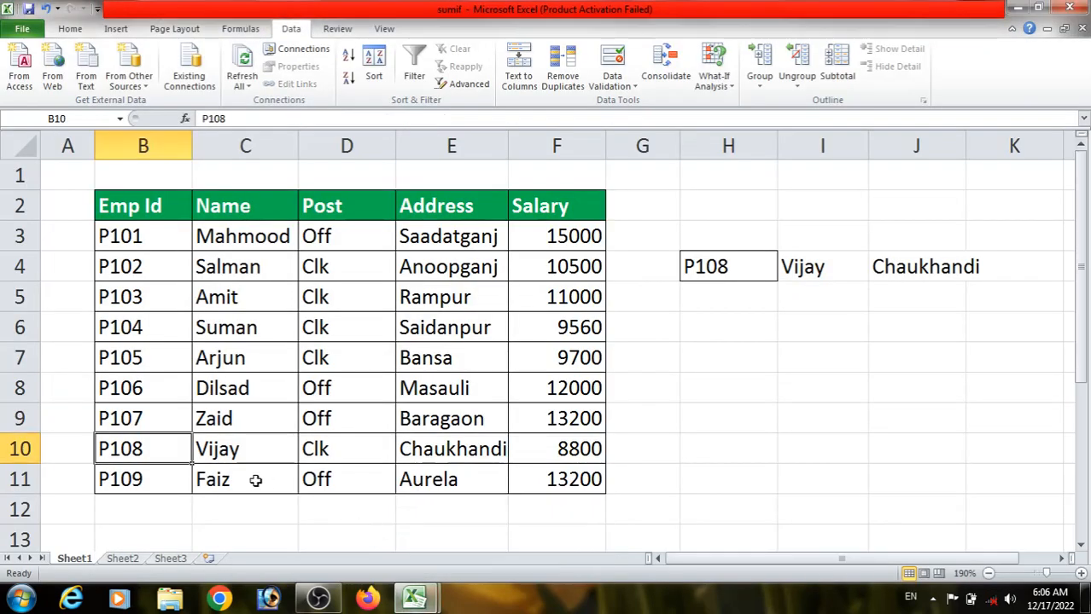
{"action": "left_click", "coordinate": [222, 449]}
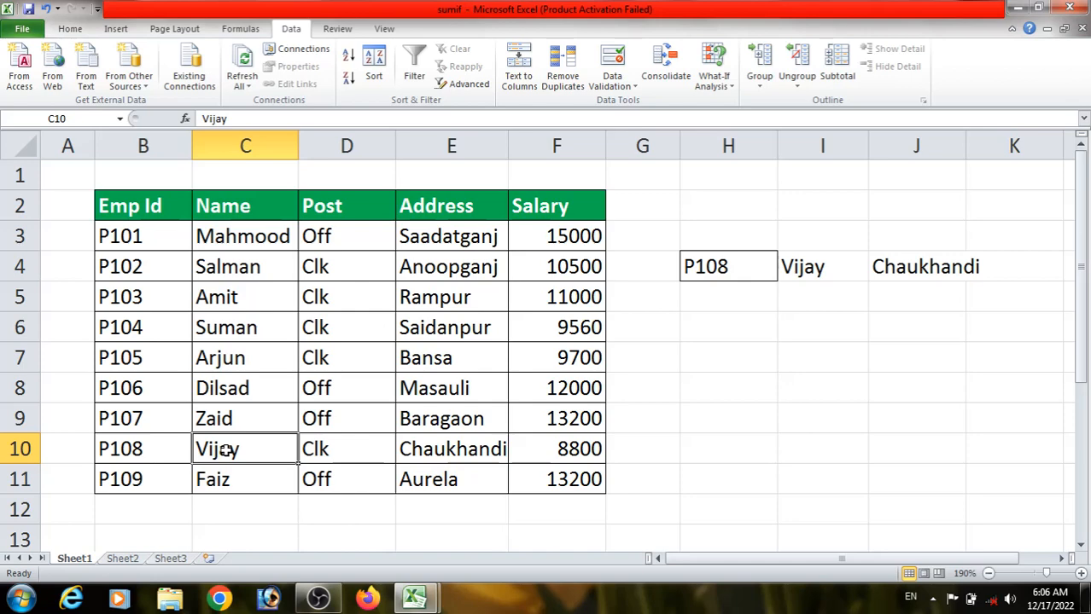
View the lookup on Sheet2 of sumif, and examine the employee ID in C7 and the VLOOKUP formula in D7 on Sheet1 of Book2
{"action": "left_click", "coordinate": [136, 557]}
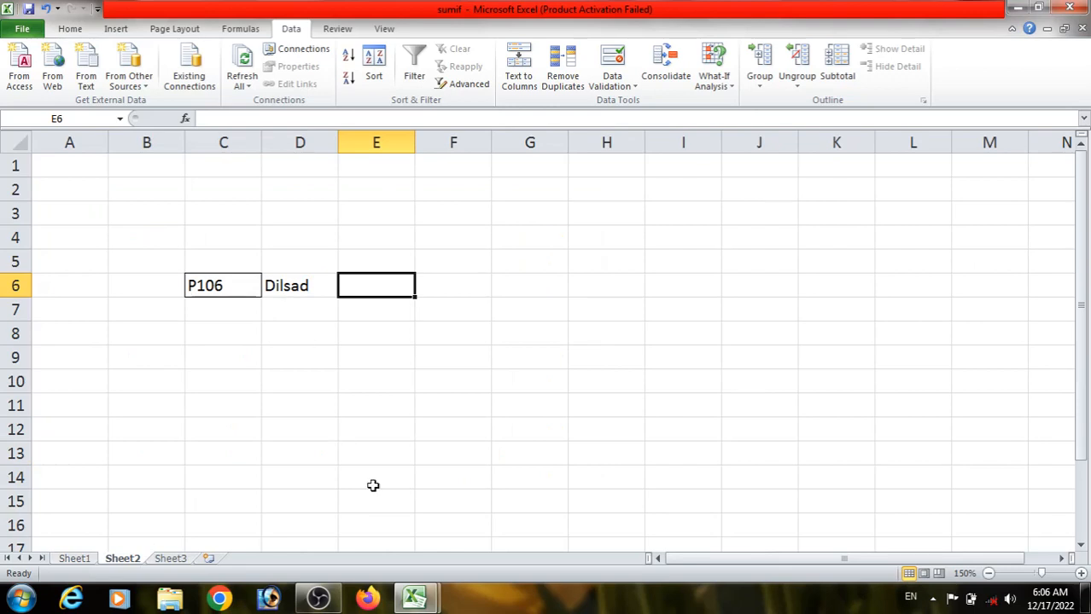
{"action": "mouse_move", "coordinate": [420, 602]}
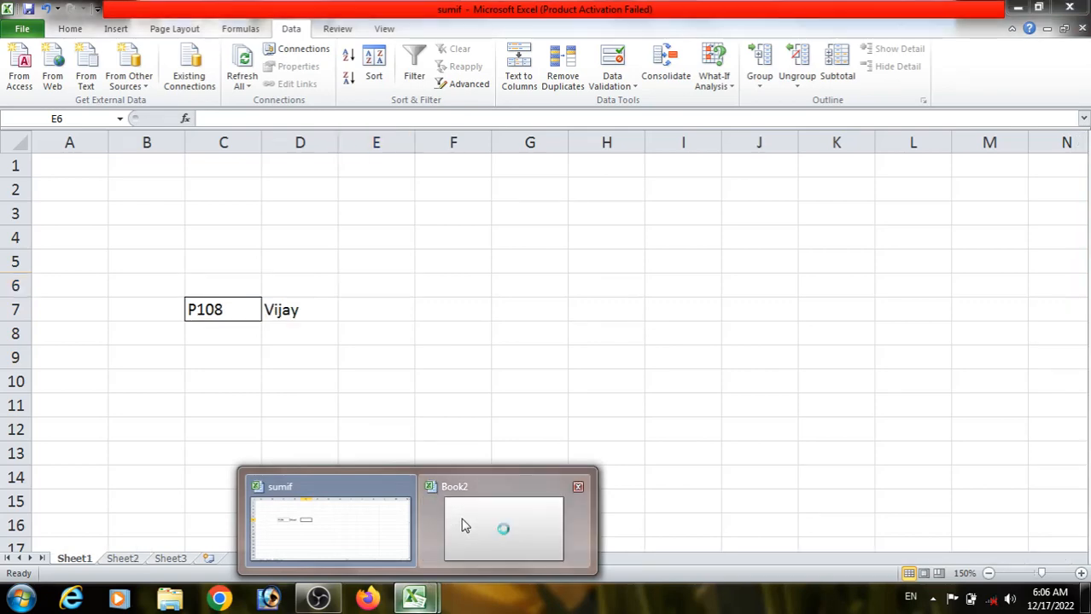
{"action": "left_click", "coordinate": [461, 521]}
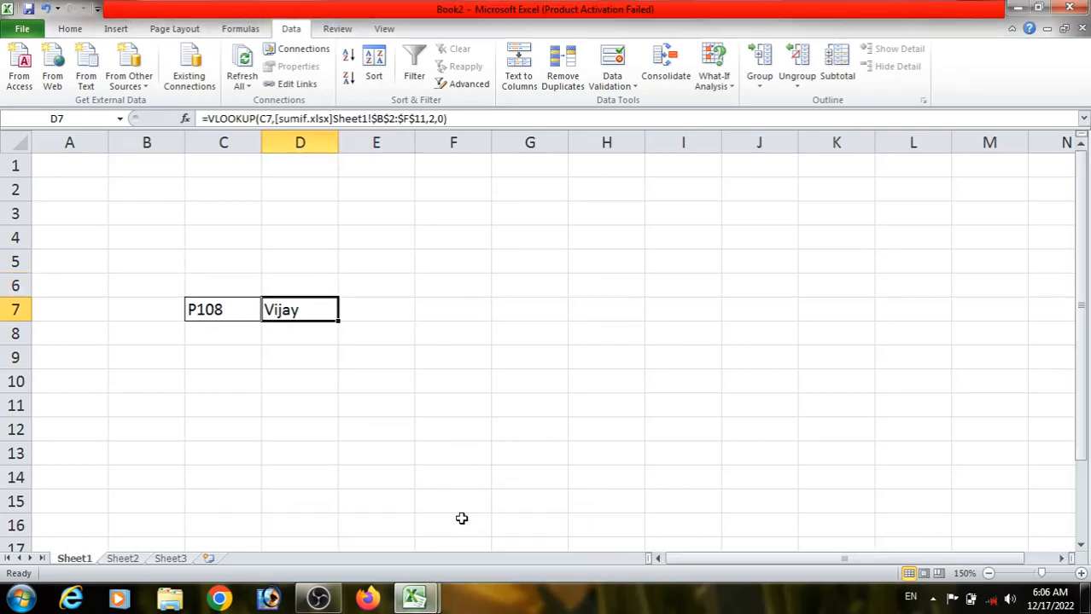
{"action": "left_click", "coordinate": [242, 314]}
{"action": "left_click", "coordinate": [279, 310]}
{"action": "left_click", "coordinate": [235, 310]}
{"action": "left_click", "coordinate": [287, 314]}
{"action": "left_click", "coordinate": [218, 311]}
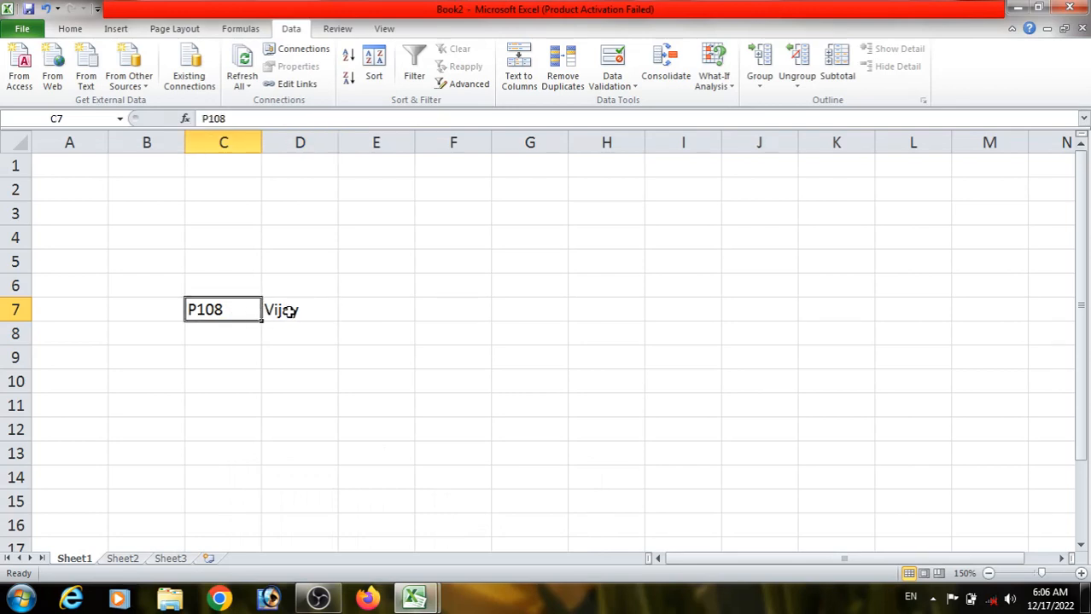
{"action": "left_click", "coordinate": [285, 312]}
{"action": "left_click", "coordinate": [244, 309]}
{"action": "left_click", "coordinate": [297, 308]}
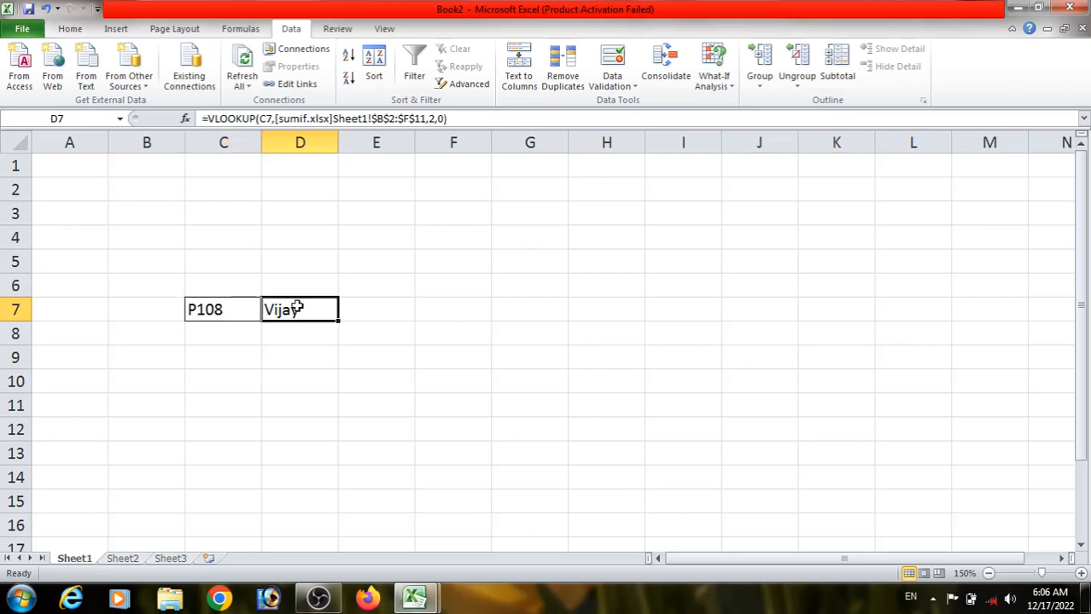
{"action": "left_click", "coordinate": [239, 309]}
{"action": "left_click", "coordinate": [287, 312]}
{"action": "left_click", "coordinate": [228, 308]}
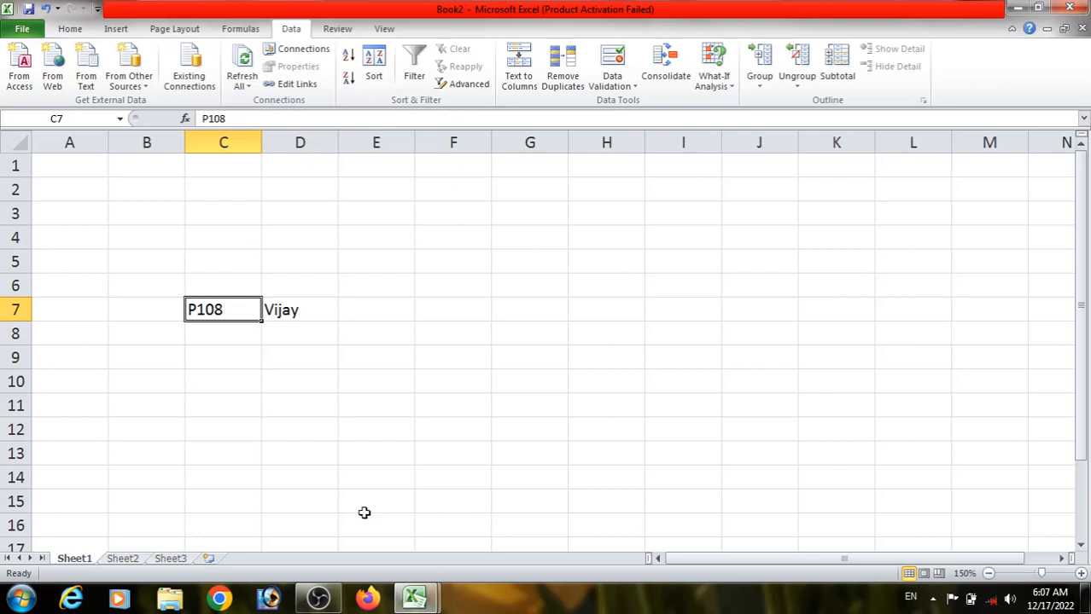
{"action": "left_click", "coordinate": [331, 601]}
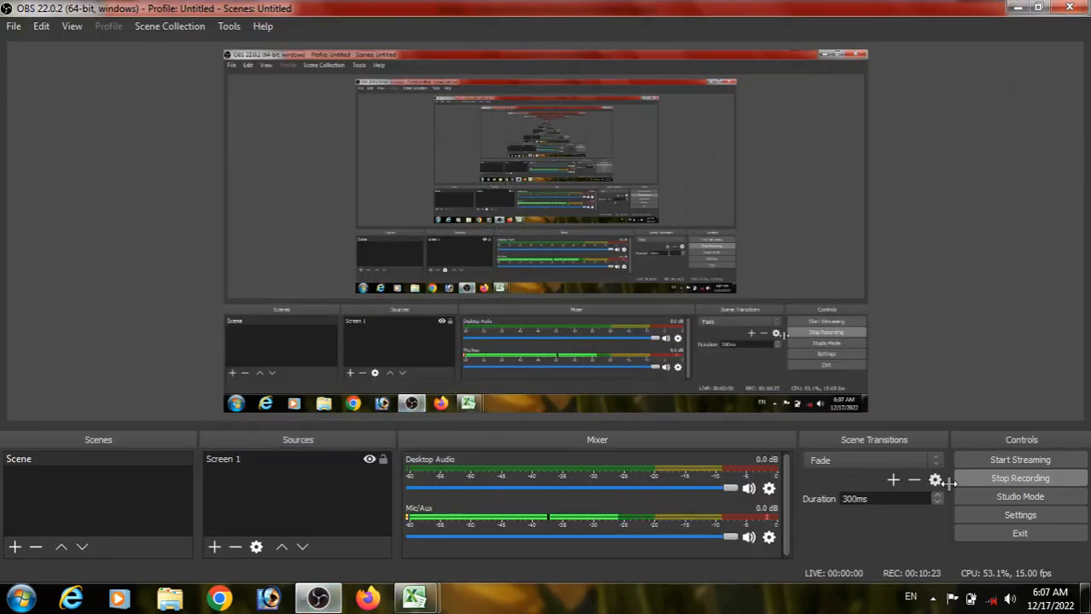